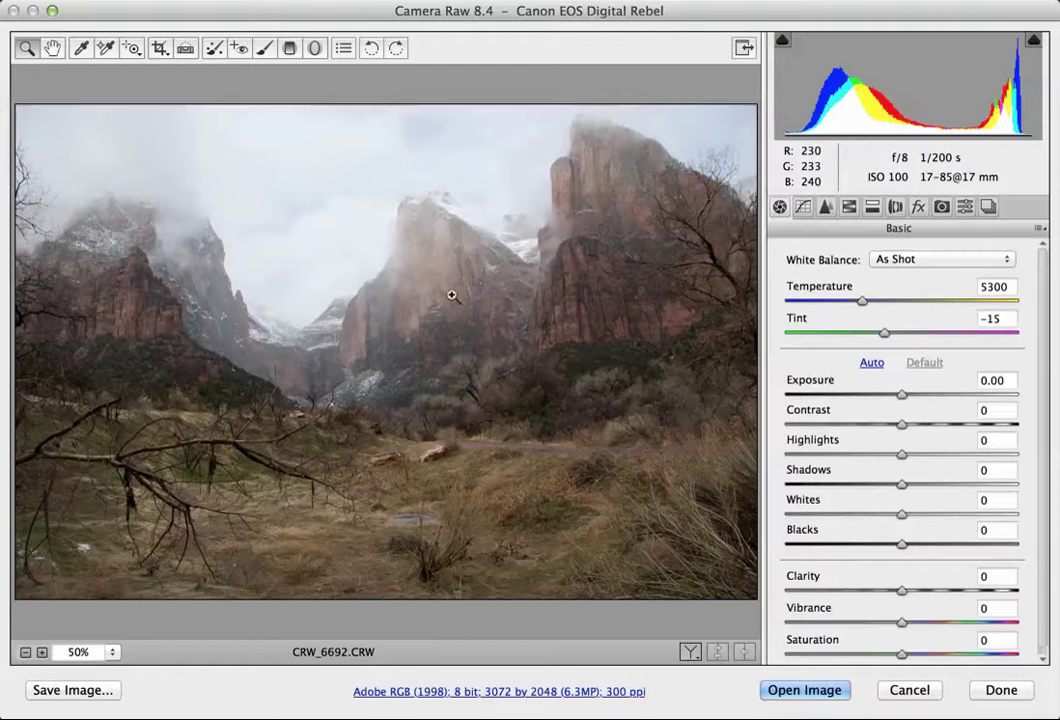
Set Exposure to -1.05, Contrast +21, Clarity +57 and Vibrance +55 in the Basic panel.
left_click_drag(901, 396, 876, 398)
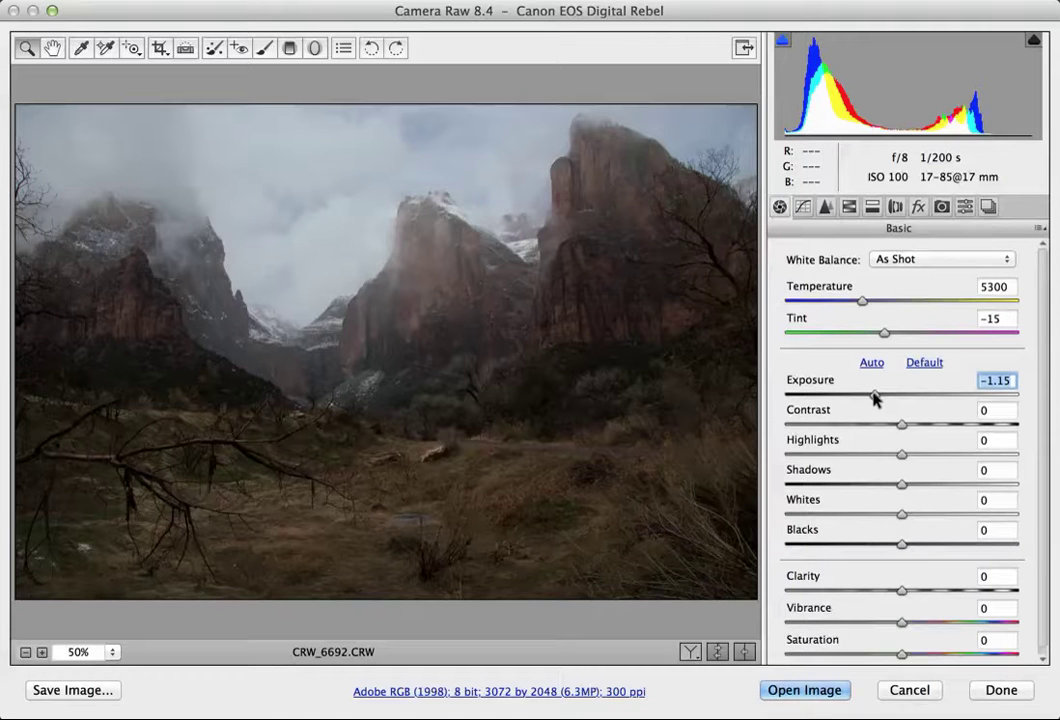
left_click_drag(875, 398, 877, 398)
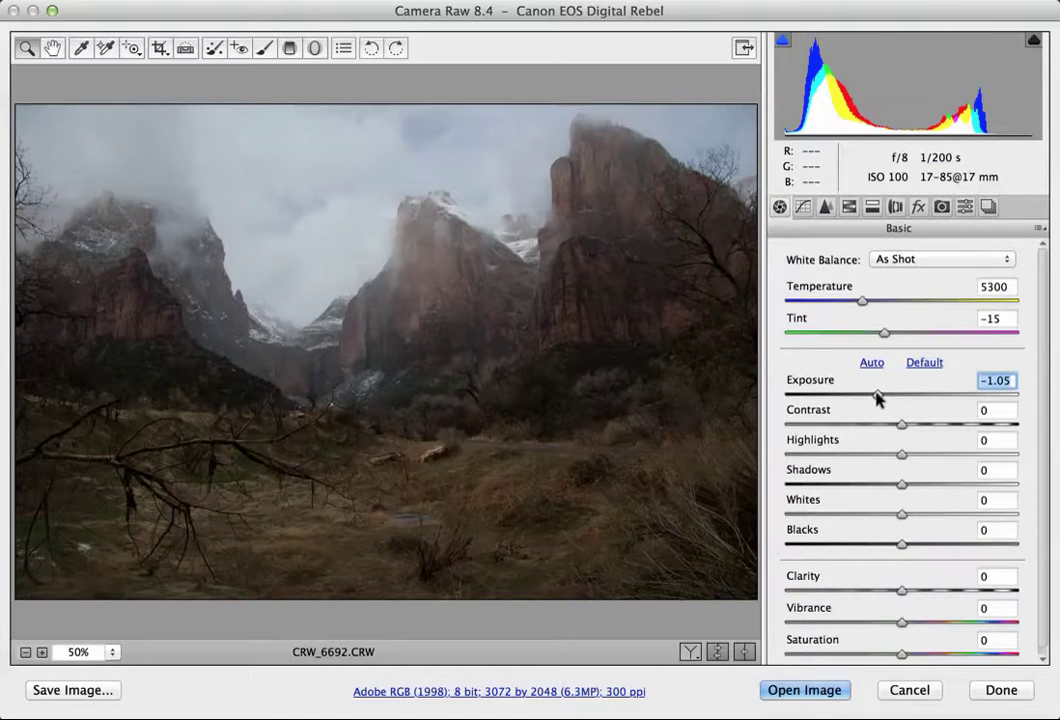
left_click_drag(877, 398, 928, 441)
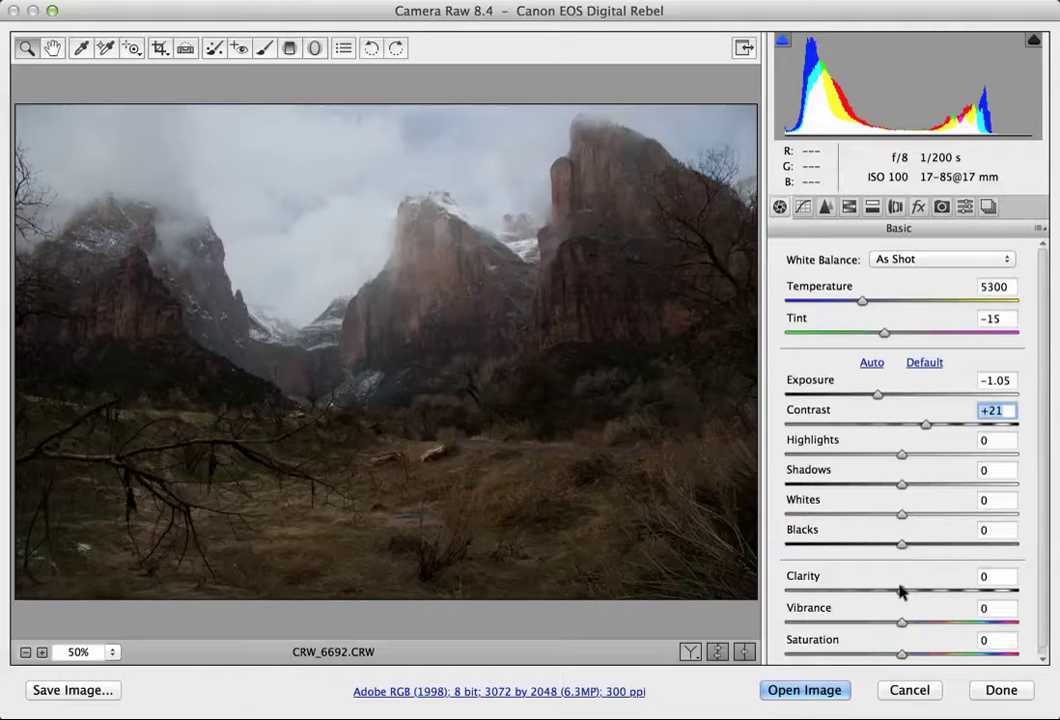
left_click_drag(899, 591, 967, 593)
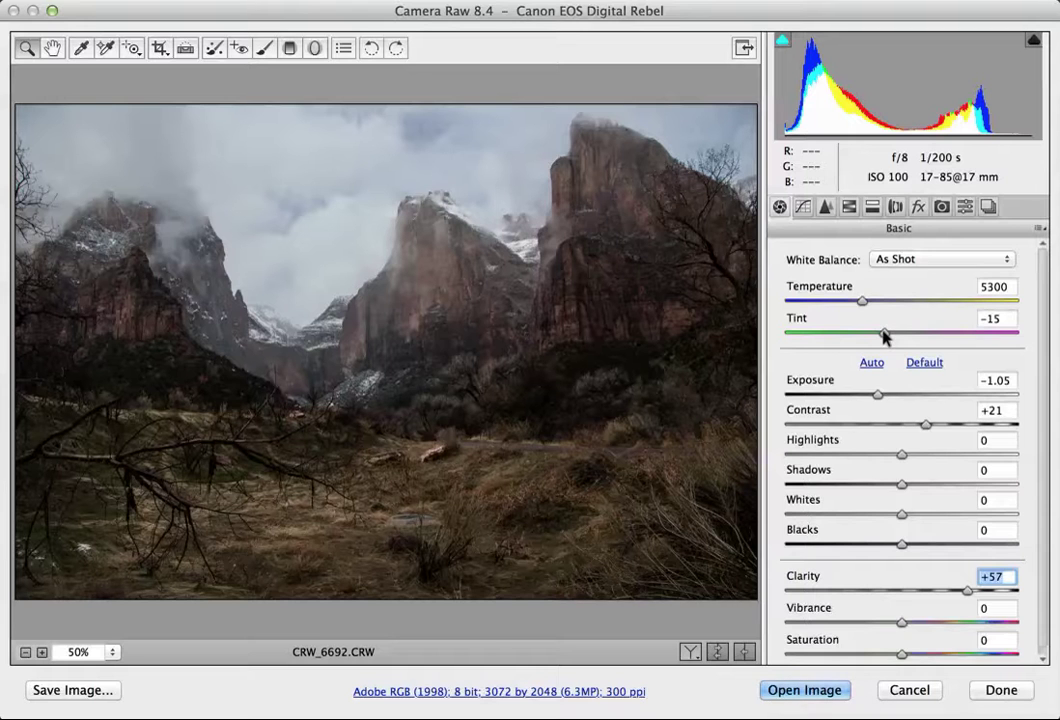
scroll(840, 515, "down", 1)
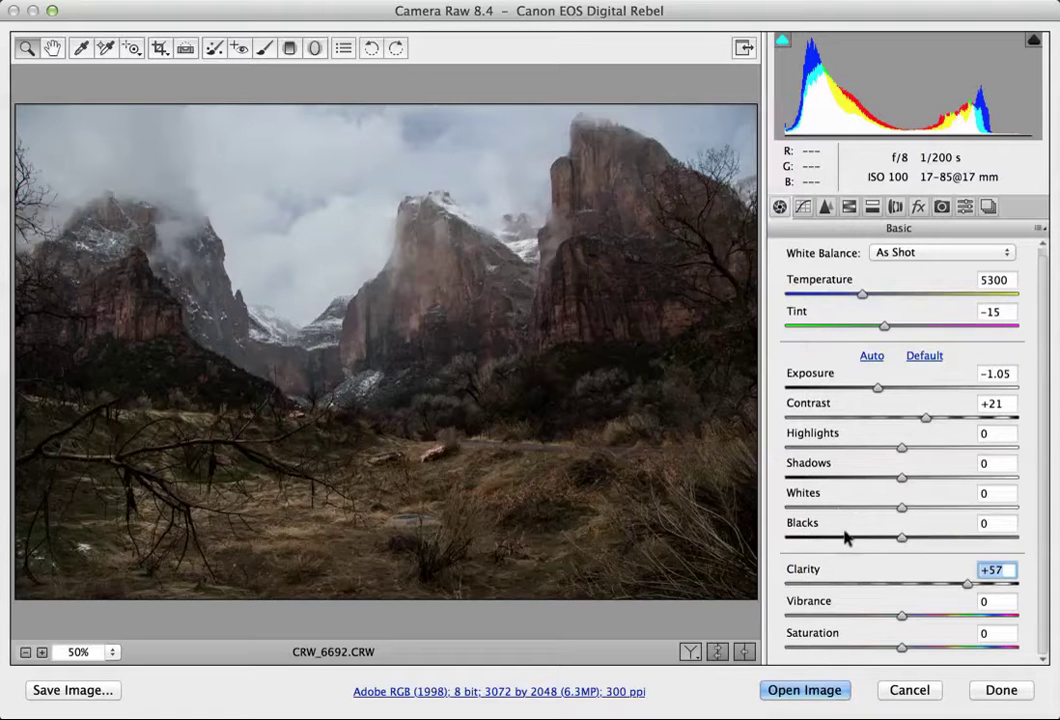
left_click_drag(901, 618, 966, 622)
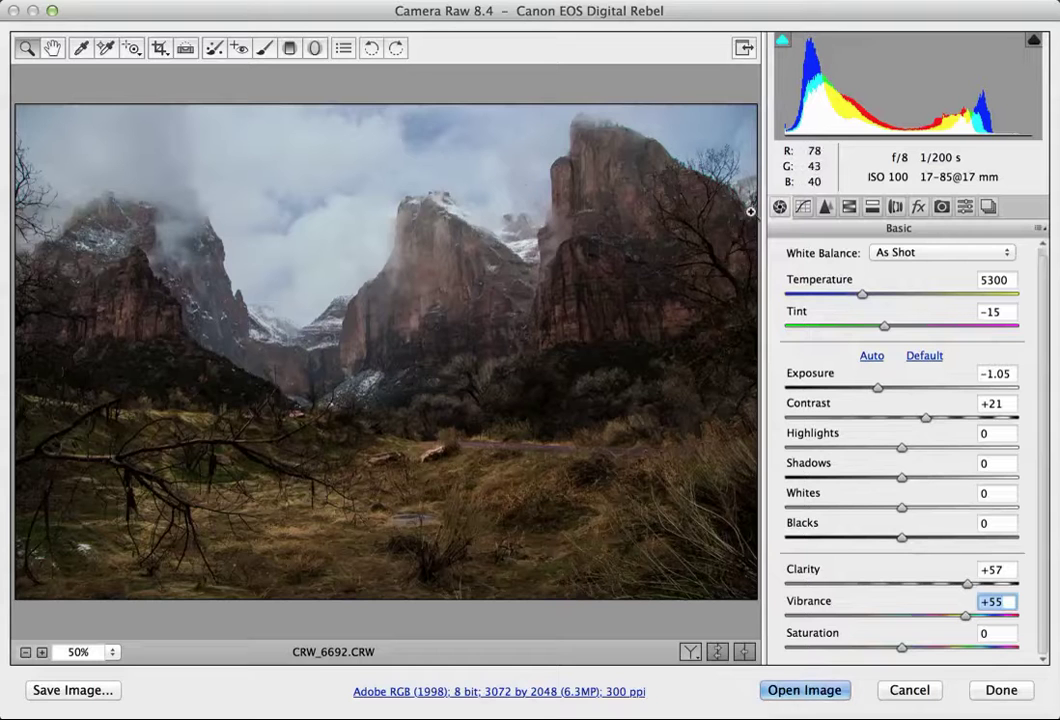
left_click(849, 207)
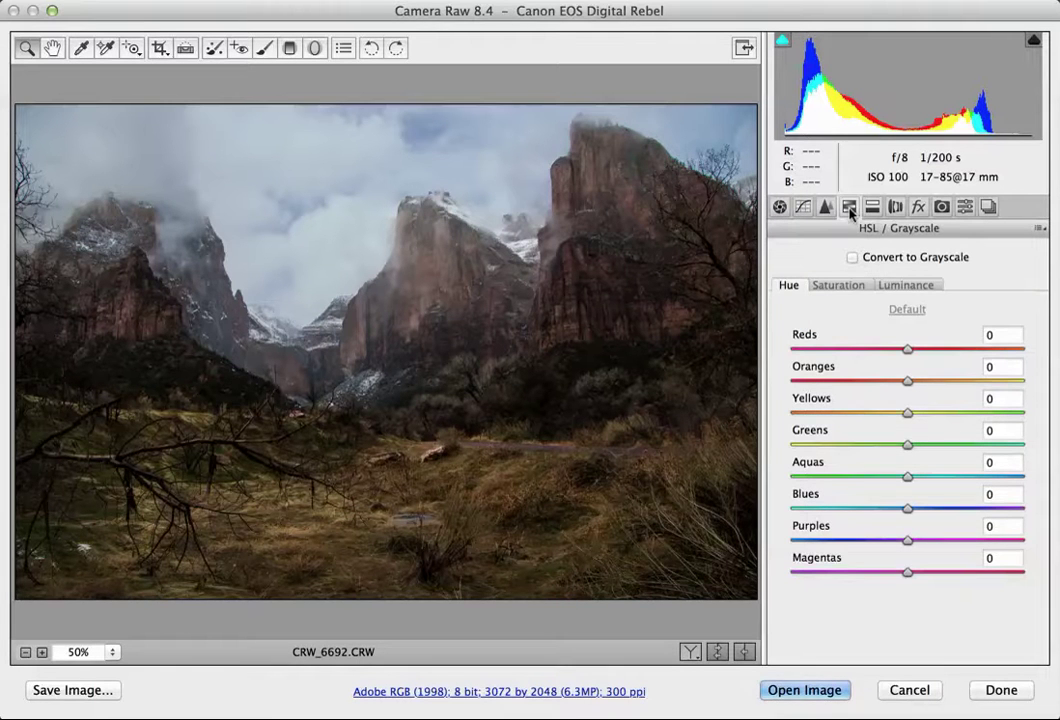
Raise Blues saturation to +25, then lower Vibrance to +43 in the Basic panel.
left_click(850, 286)
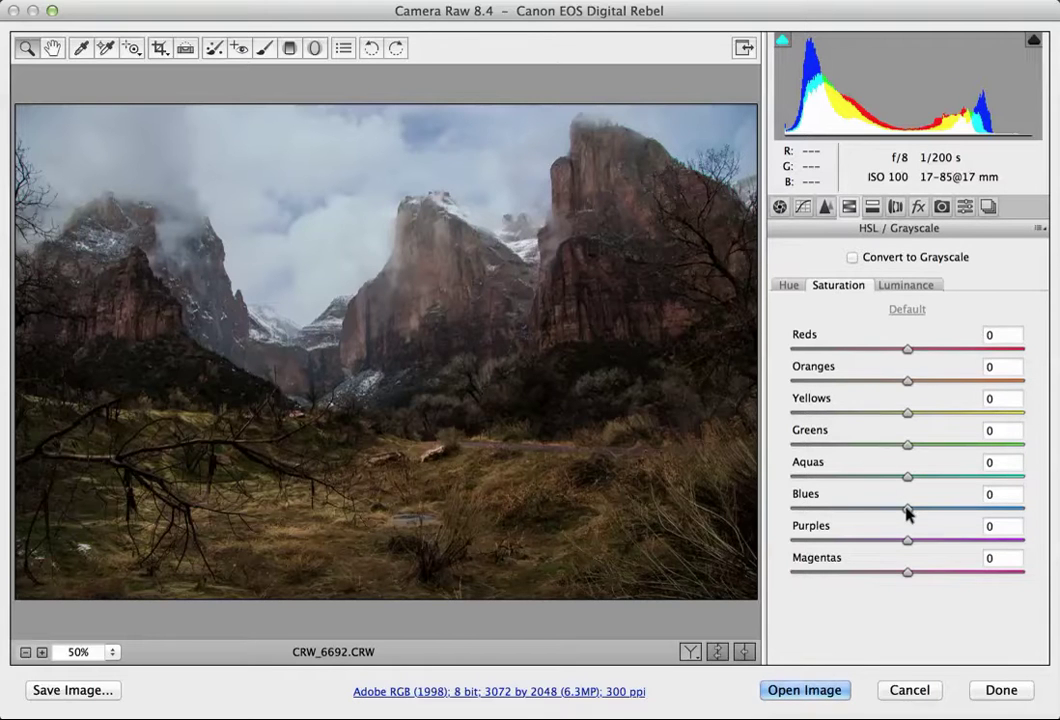
left_click_drag(907, 511, 947, 518)
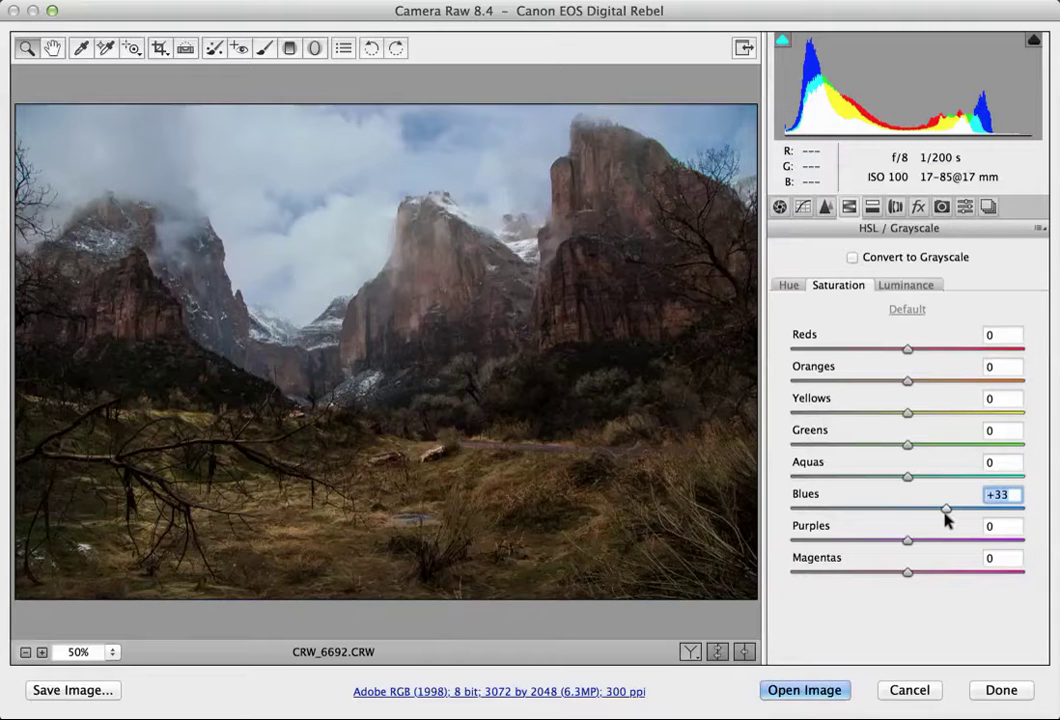
left_click_drag(947, 517, 937, 518)
left_click(779, 207)
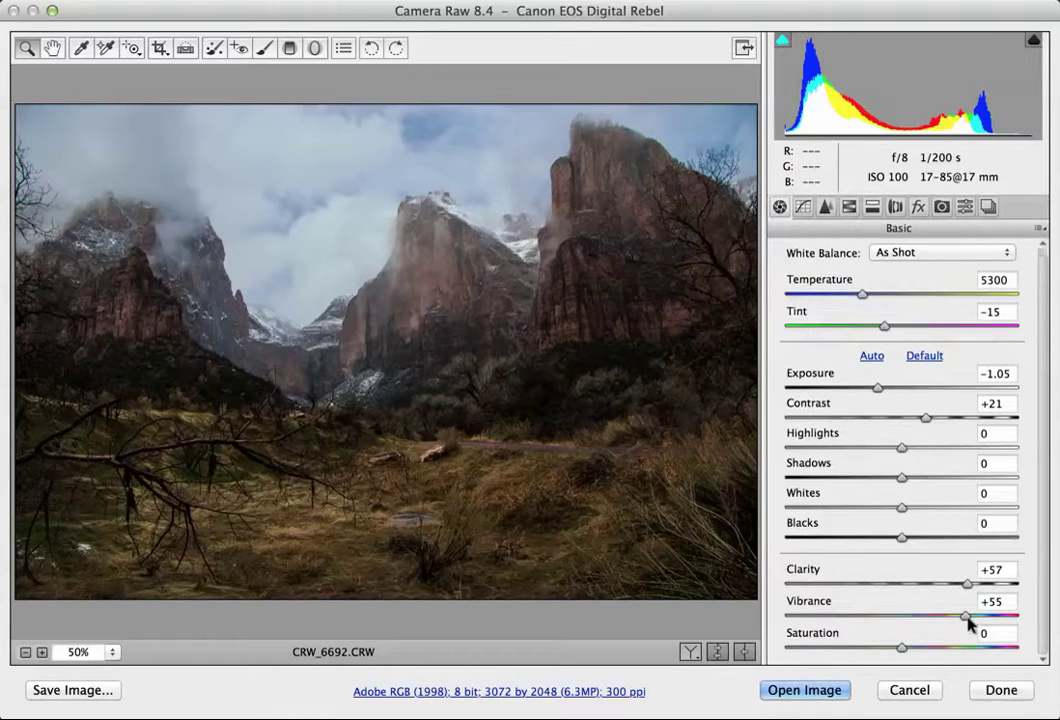
left_click_drag(965, 619, 950, 619)
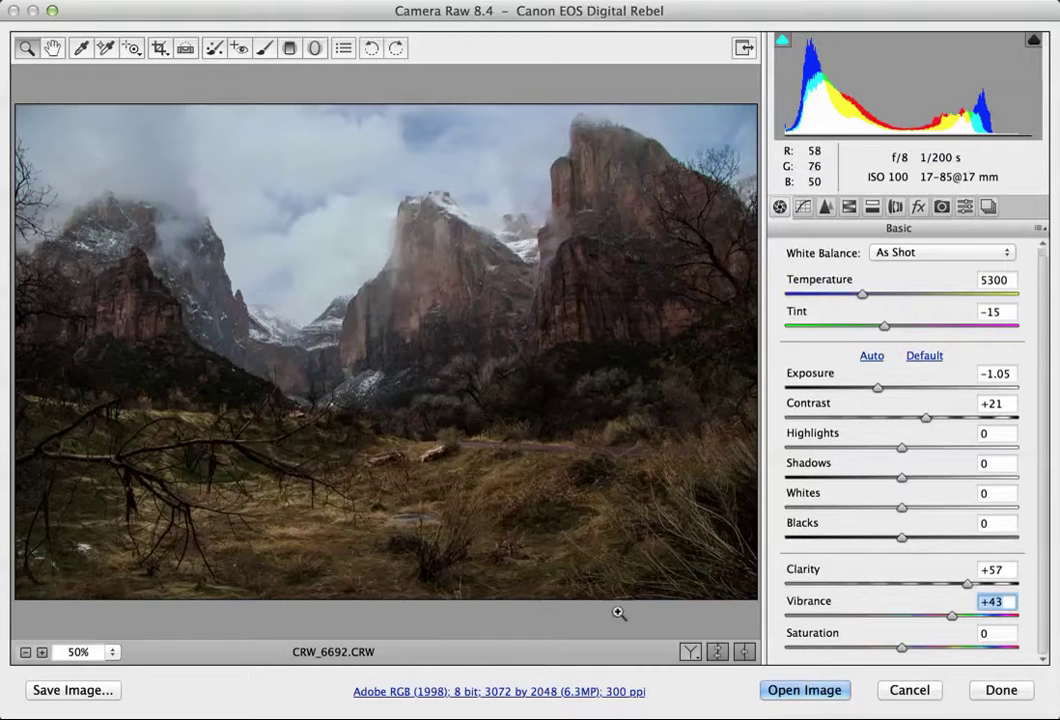
Open the adjusted raw photo in Photoshop, zoom to 50% and show the Layers panel.
left_click(805, 692)
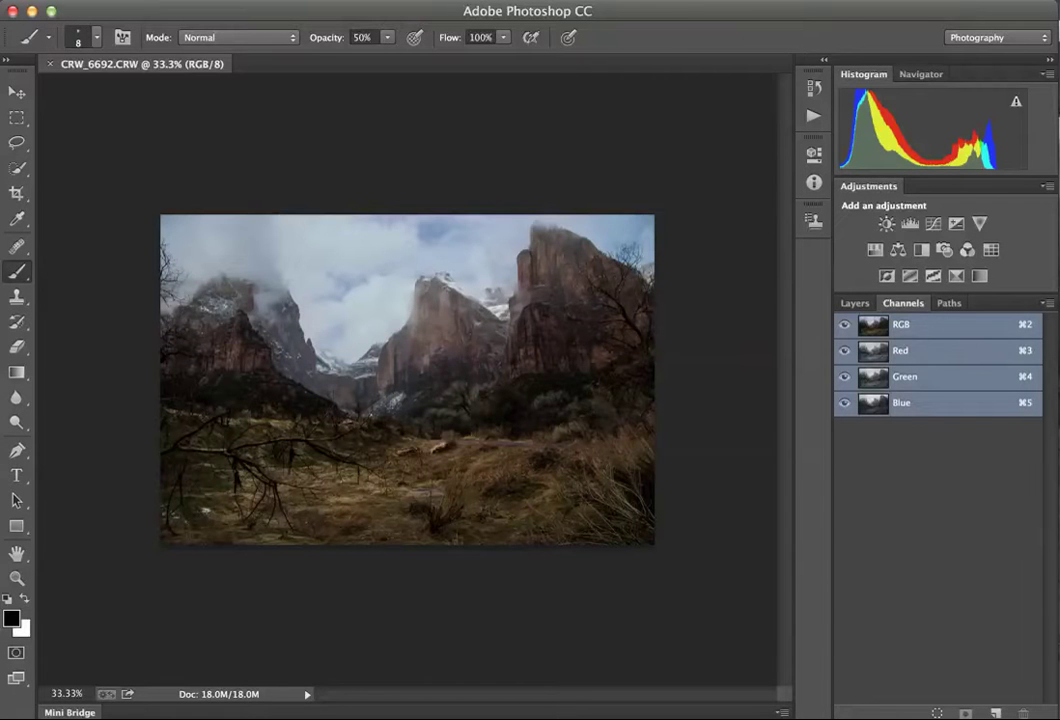
key("super+plus")
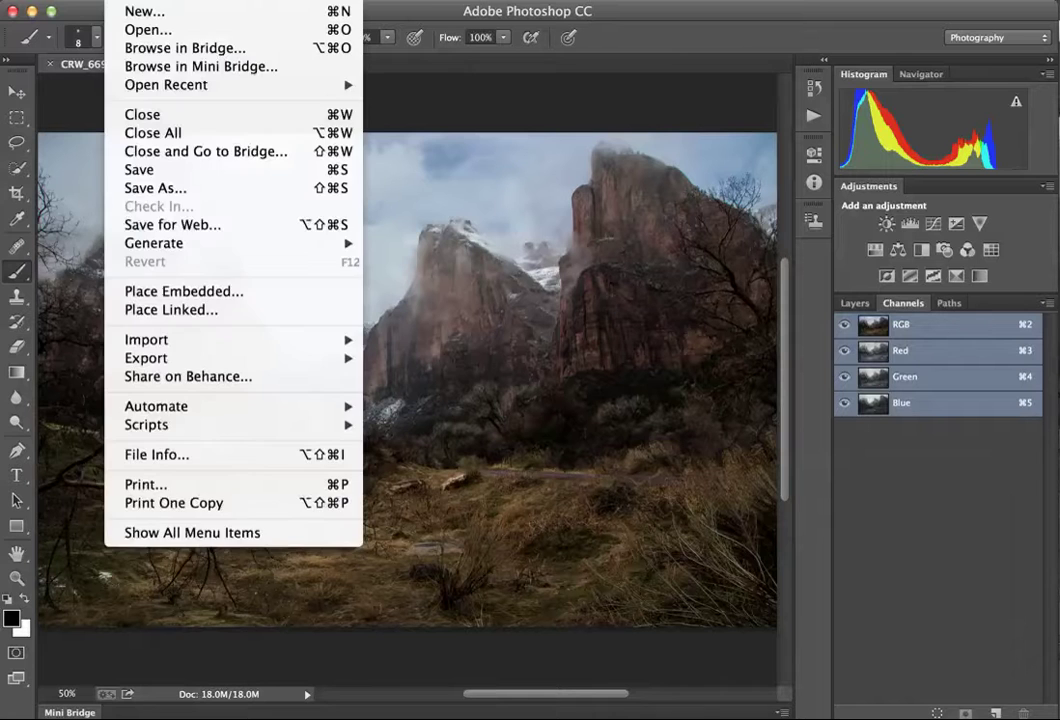
key("Escape")
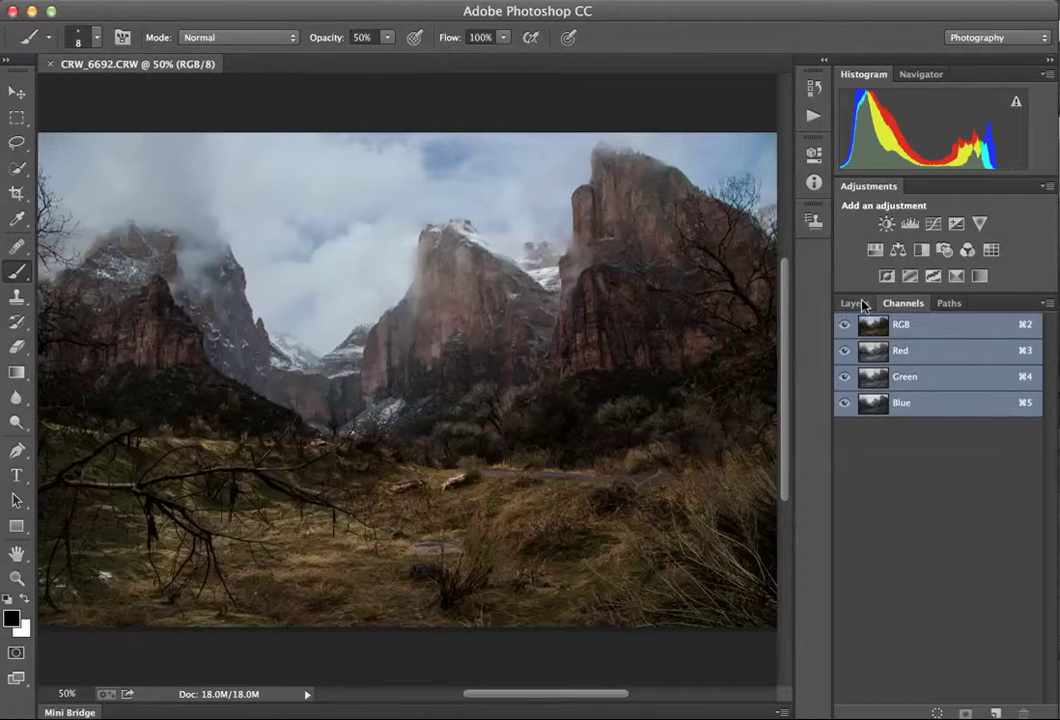
key("F7")
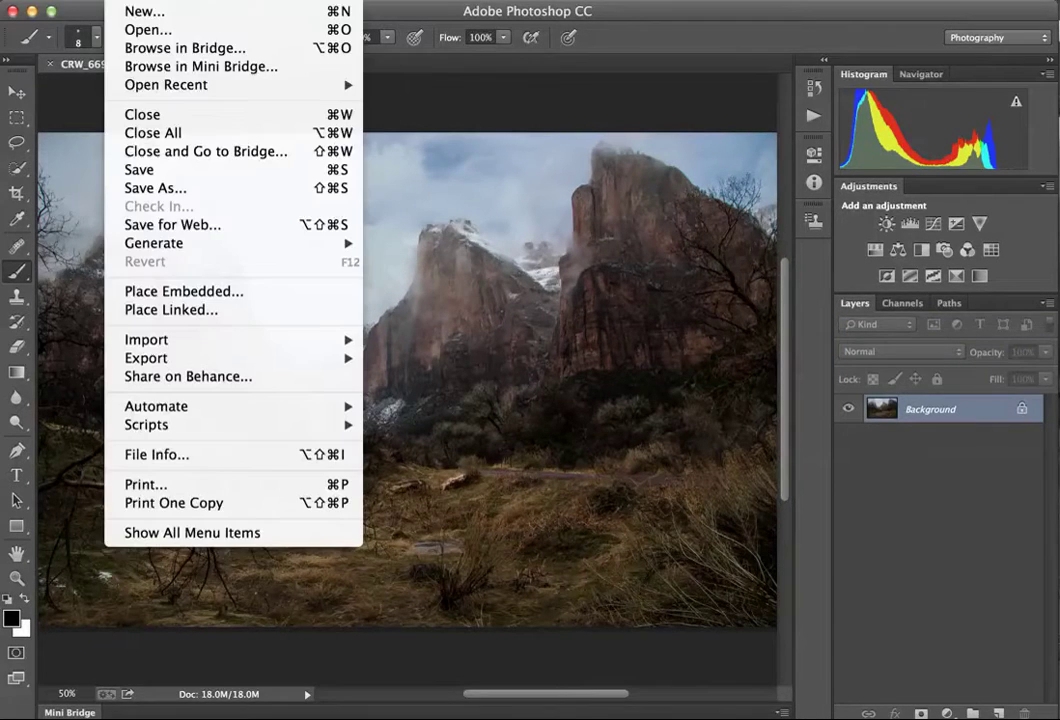
Save the document in Photoshop format as zion.psd.
left_click(150, 189)
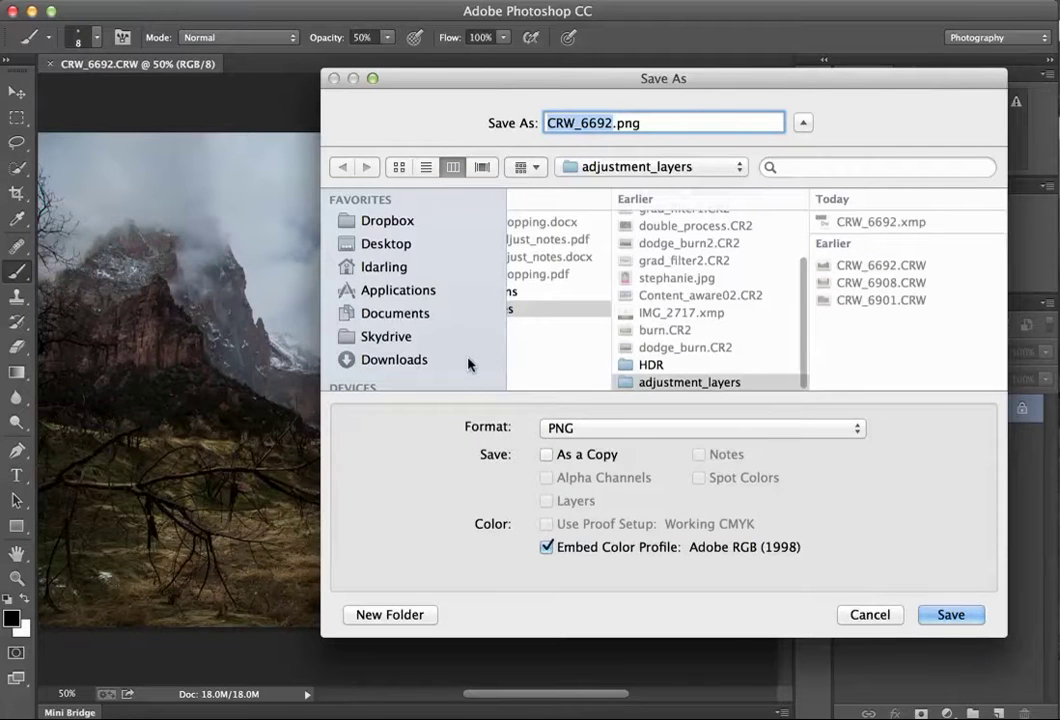
type("zion")
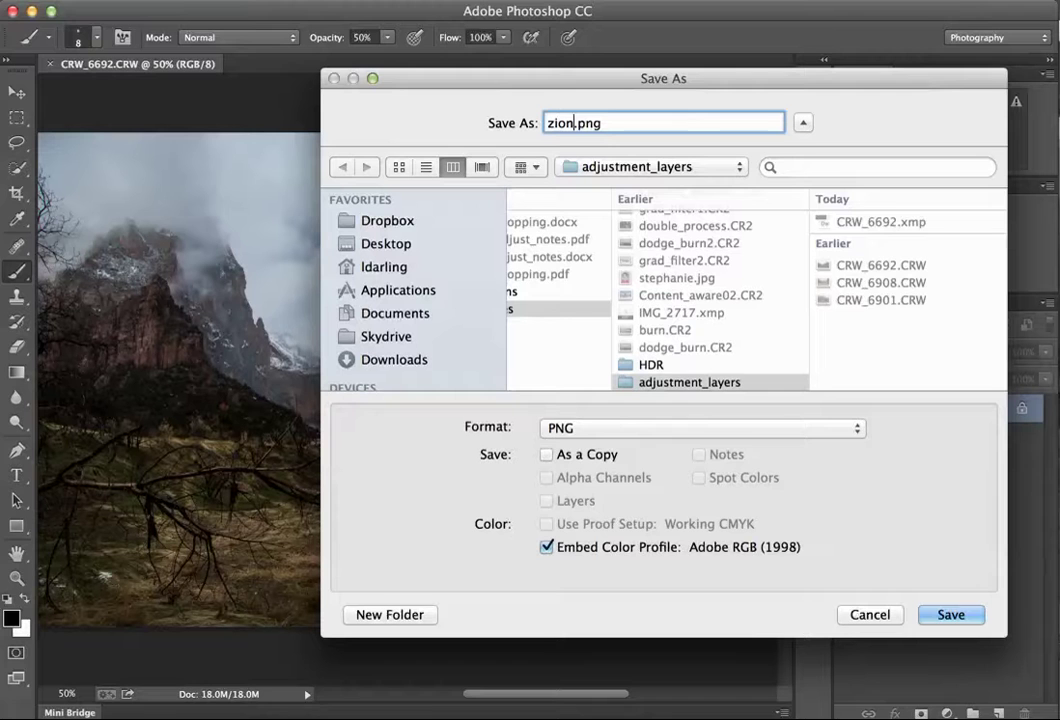
left_click(627, 430)
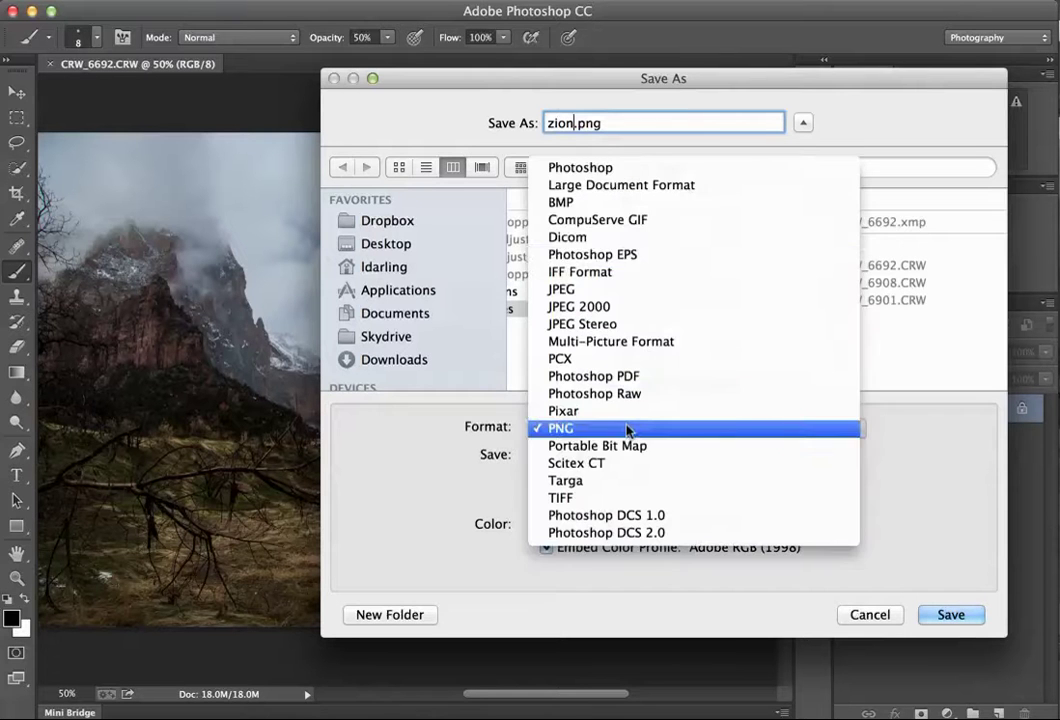
left_click(620, 177)
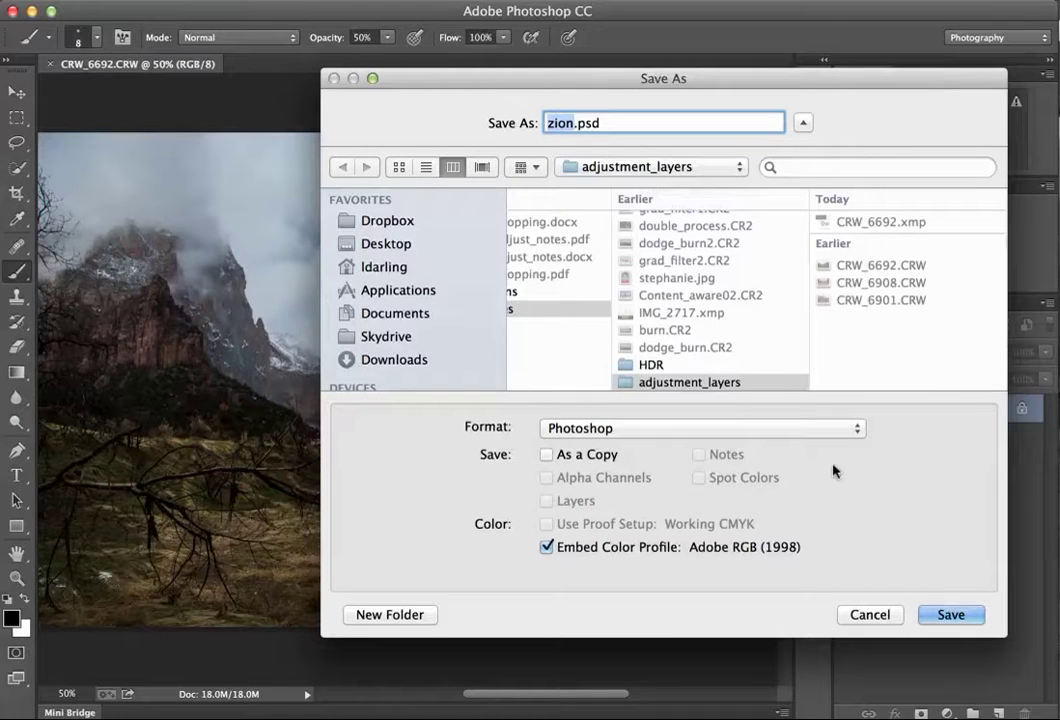
left_click(958, 617)
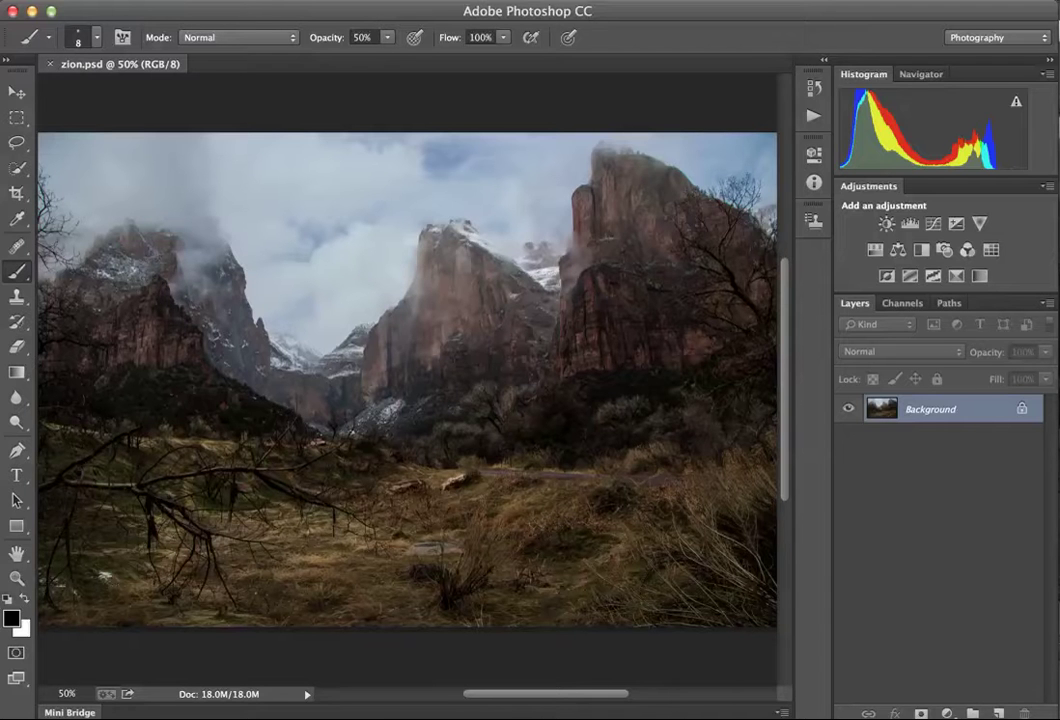
key("super+alt+o")
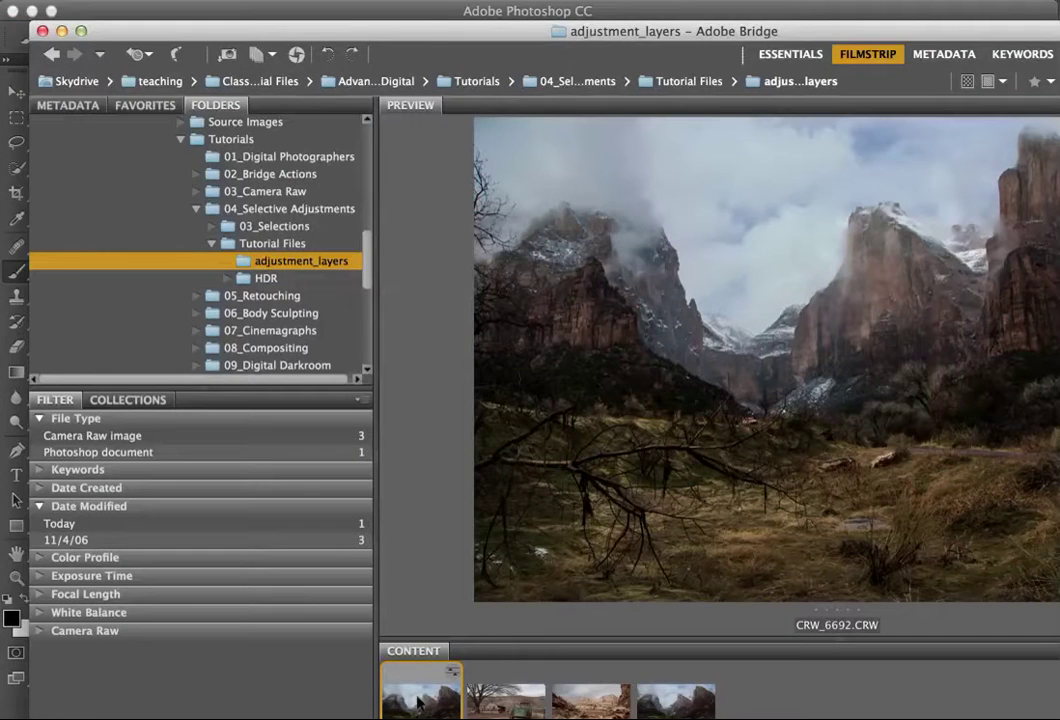
Reopen CRW_6692.CRW in Camera Raw, apply Camera Raw Defaults and nudge Exposure up.
double_click(420, 703)
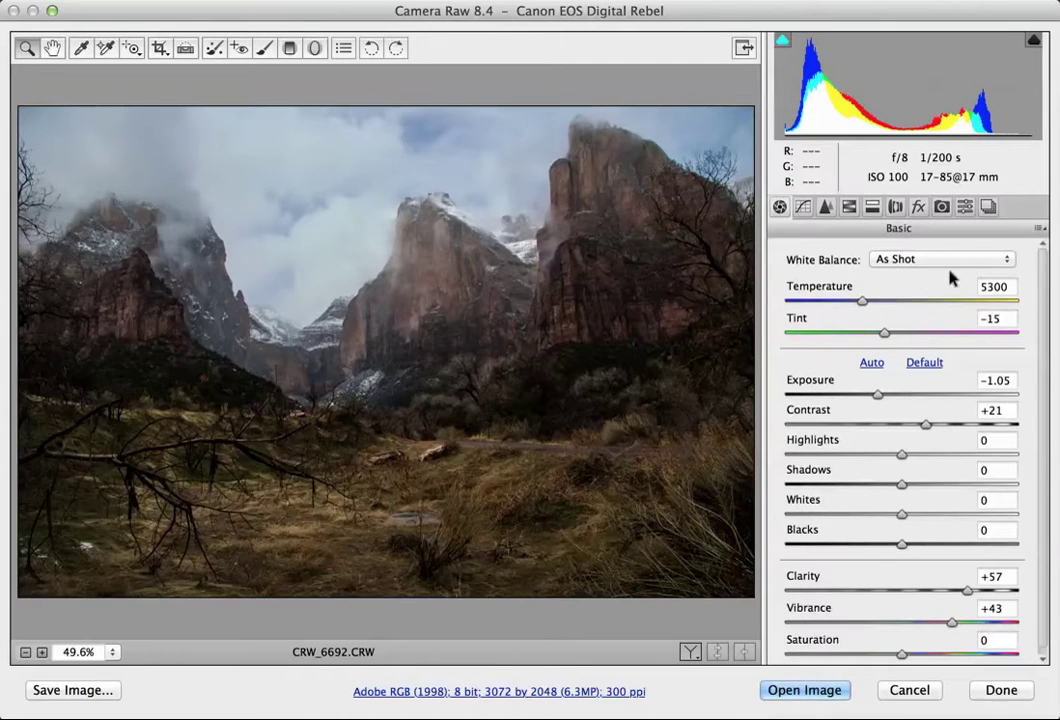
left_click(1039, 228)
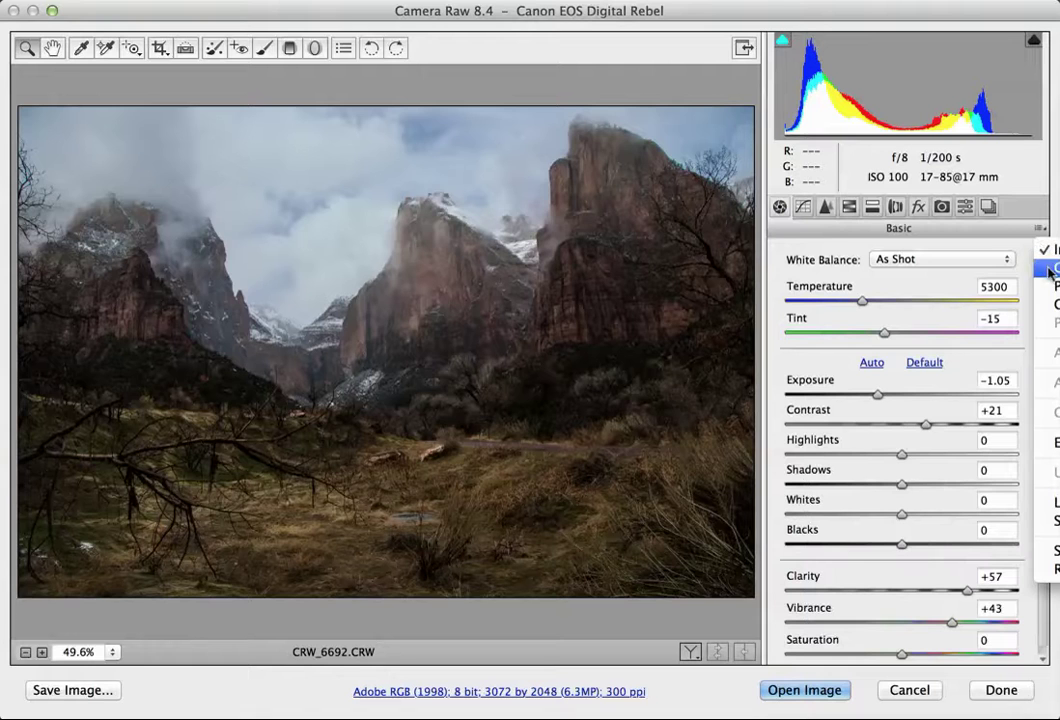
left_click(1051, 270)
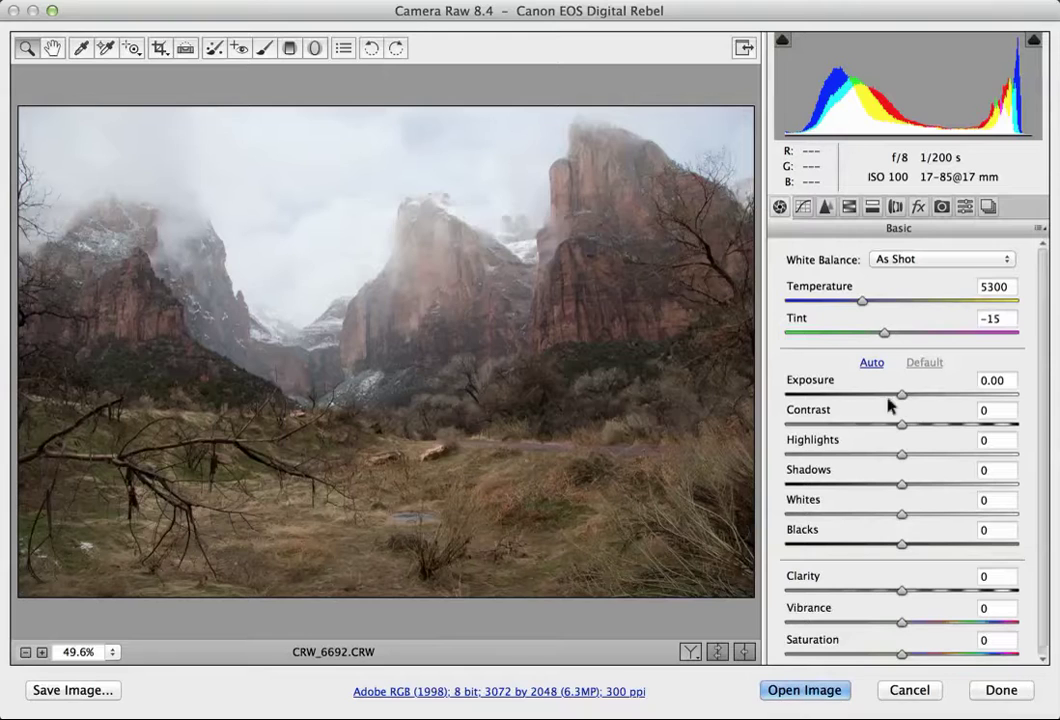
mouse_move(900, 398)
left_mouse_down()
mouse_move(916, 393)
mouse_move(906, 395)
left_mouse_up()
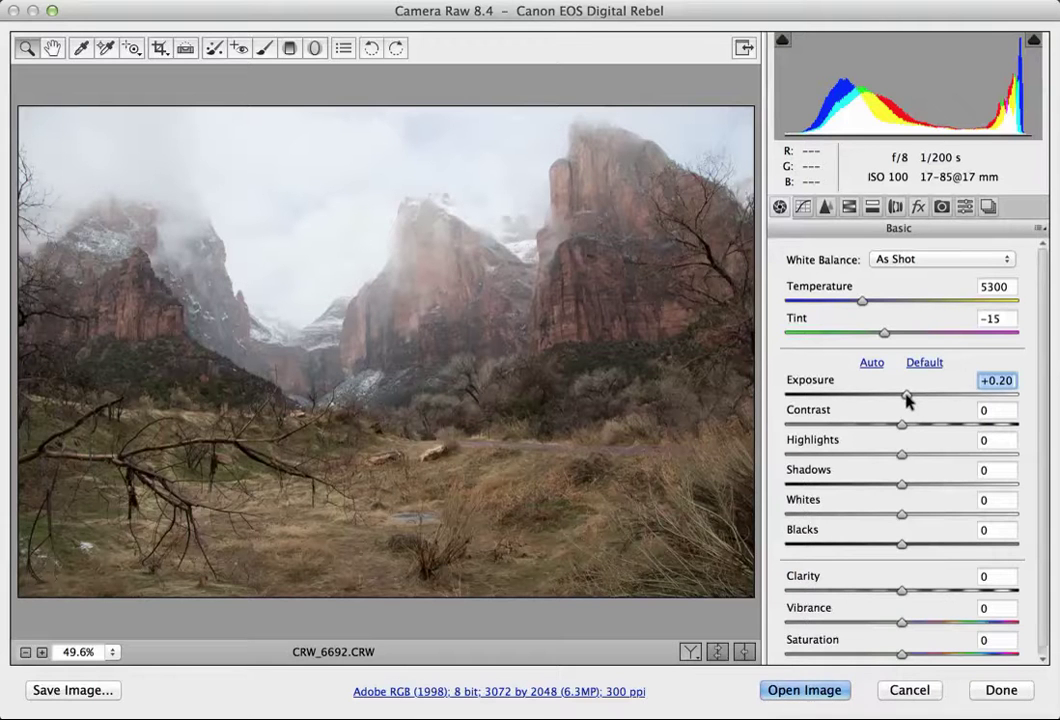
Reset Exposure to 0.00 and set Contrast +20, Highlights -70, Whites +1, Clarity +34.
left_click_drag(906, 397, 905, 399)
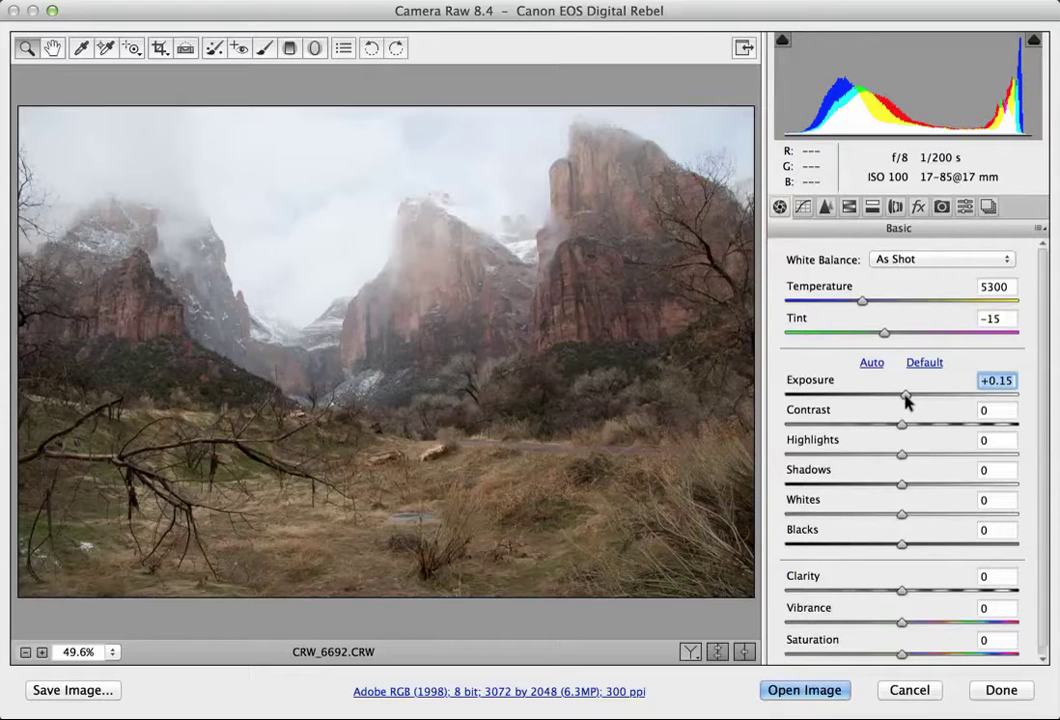
double_click(906, 396)
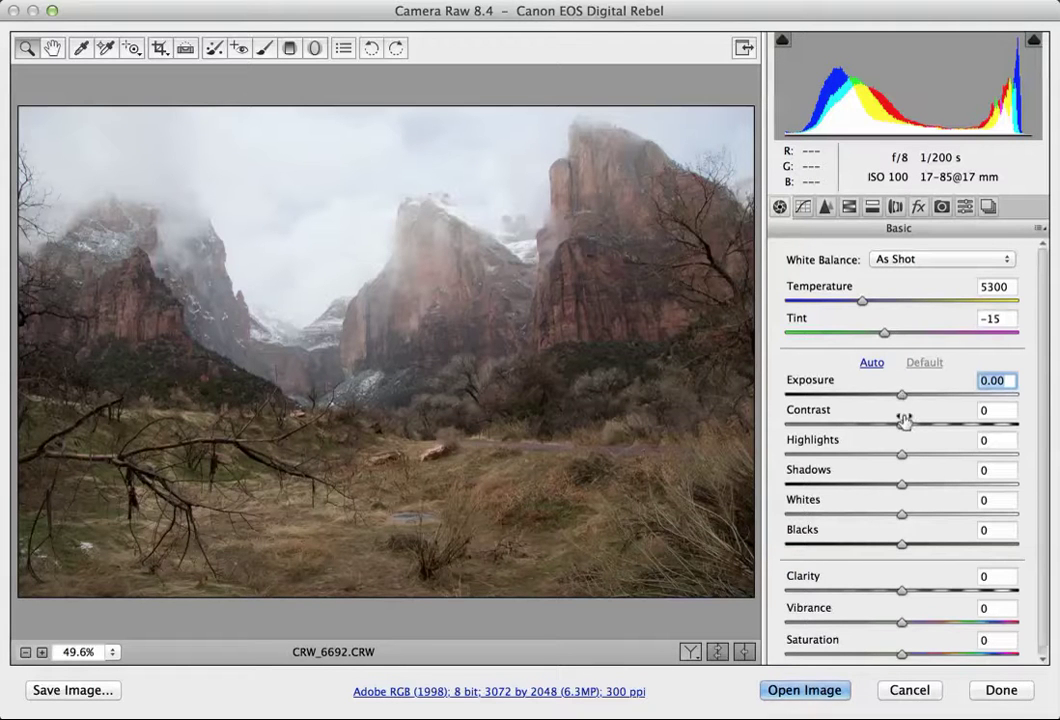
left_click_drag(902, 425, 927, 430)
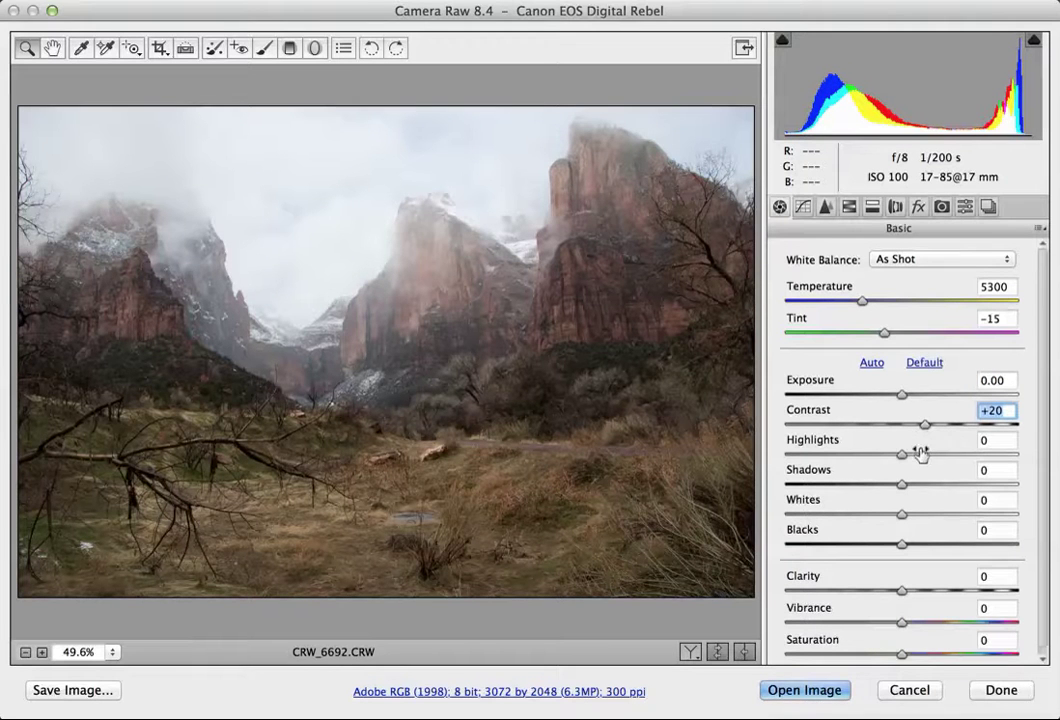
left_click_drag(900, 457, 821, 454)
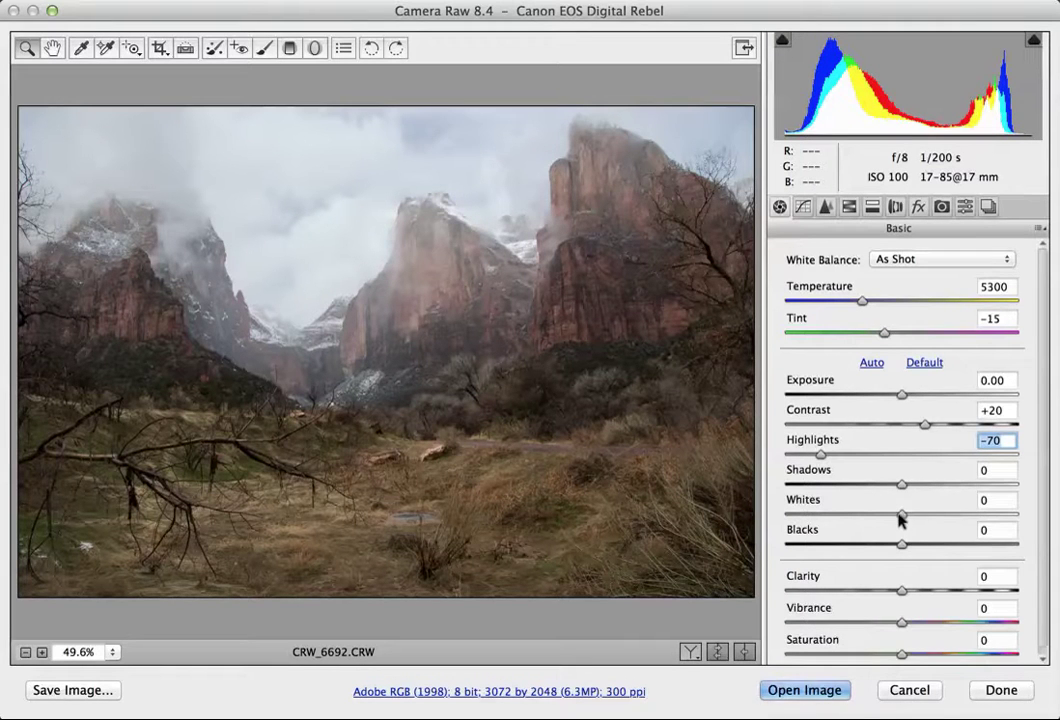
mouse_move(901, 516)
left_mouse_down()
mouse_move(880, 514)
mouse_move(903, 520)
left_mouse_up()
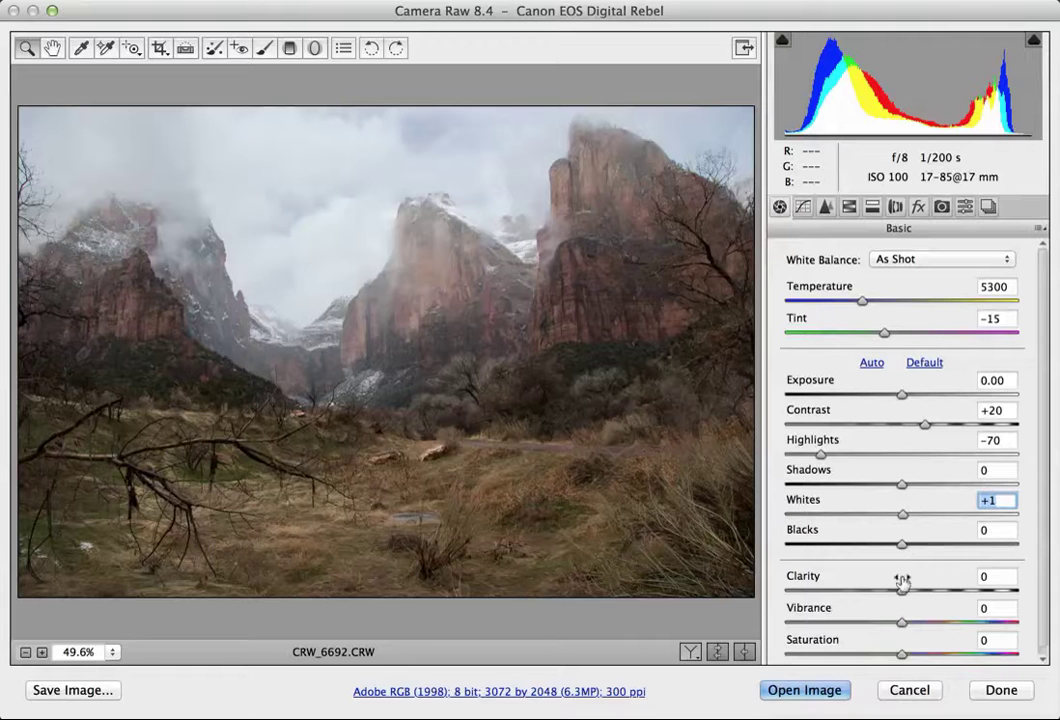
left_click_drag(903, 593, 941, 593)
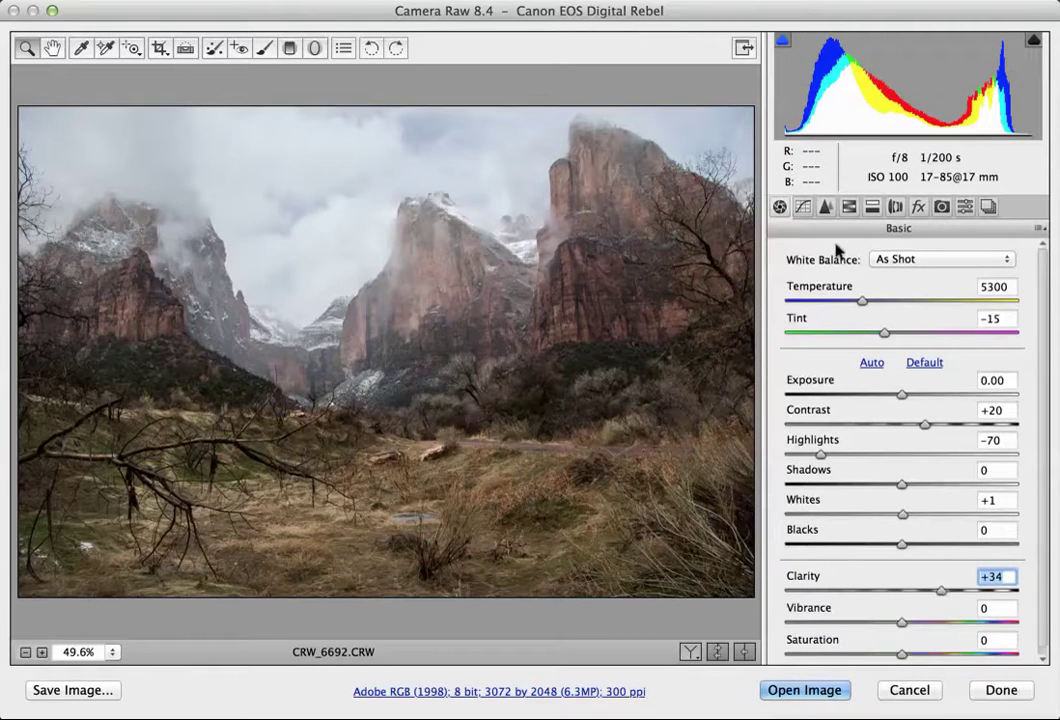
Boost Reds saturation to +25 and Oranges to +63, then open CRW_6692 in Photoshop.
left_click(849, 206)
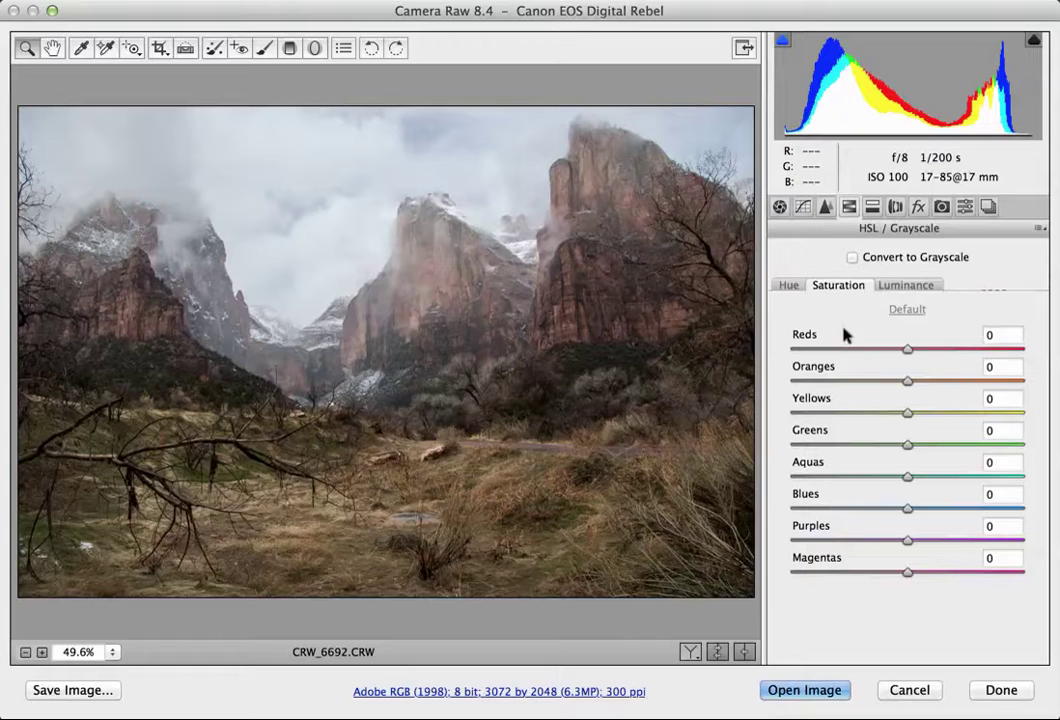
left_click_drag(907, 349, 982, 382)
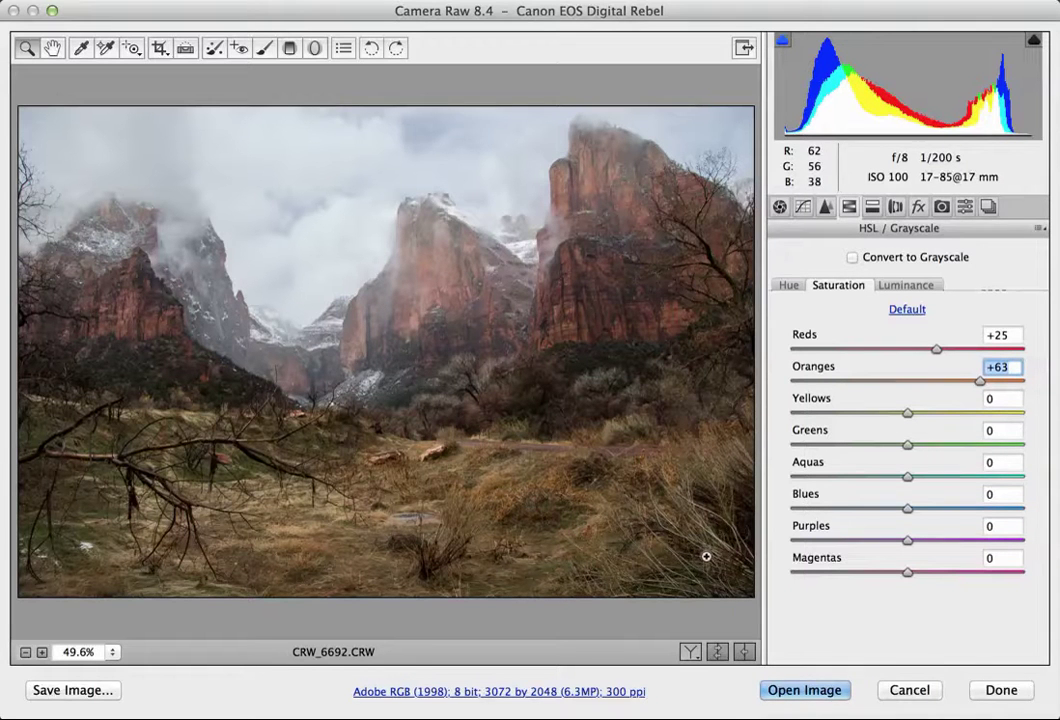
left_click(803, 690)
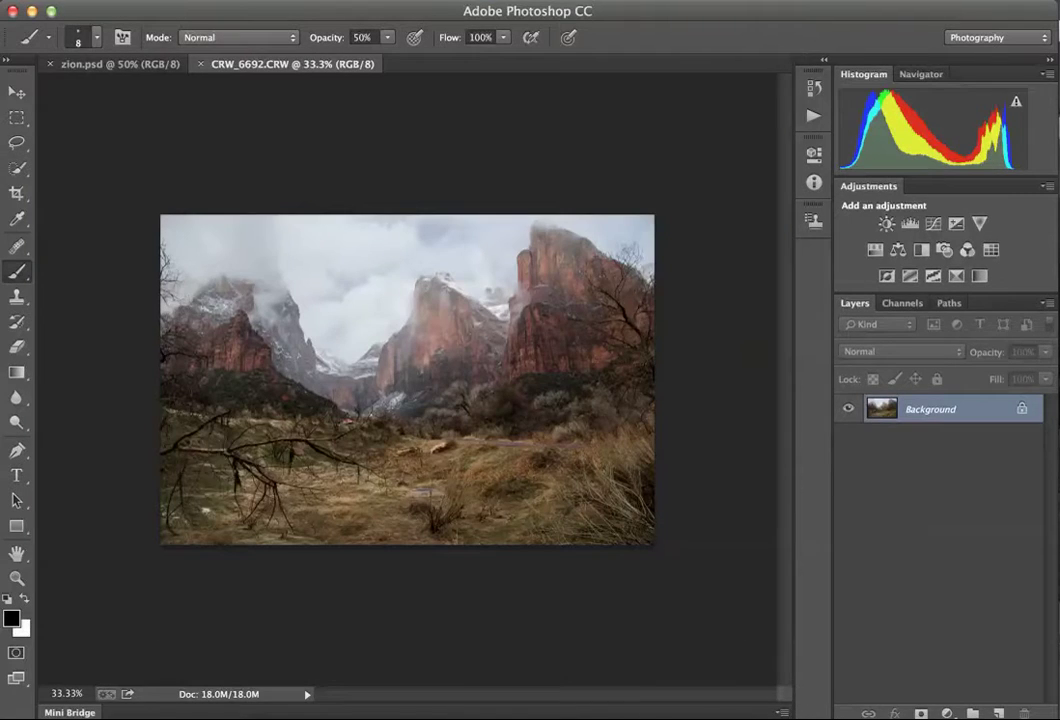
Paste the whole CRW_6692 image into zion.psd as Layer 1, toggling it to compare with Background.
key("super+a")
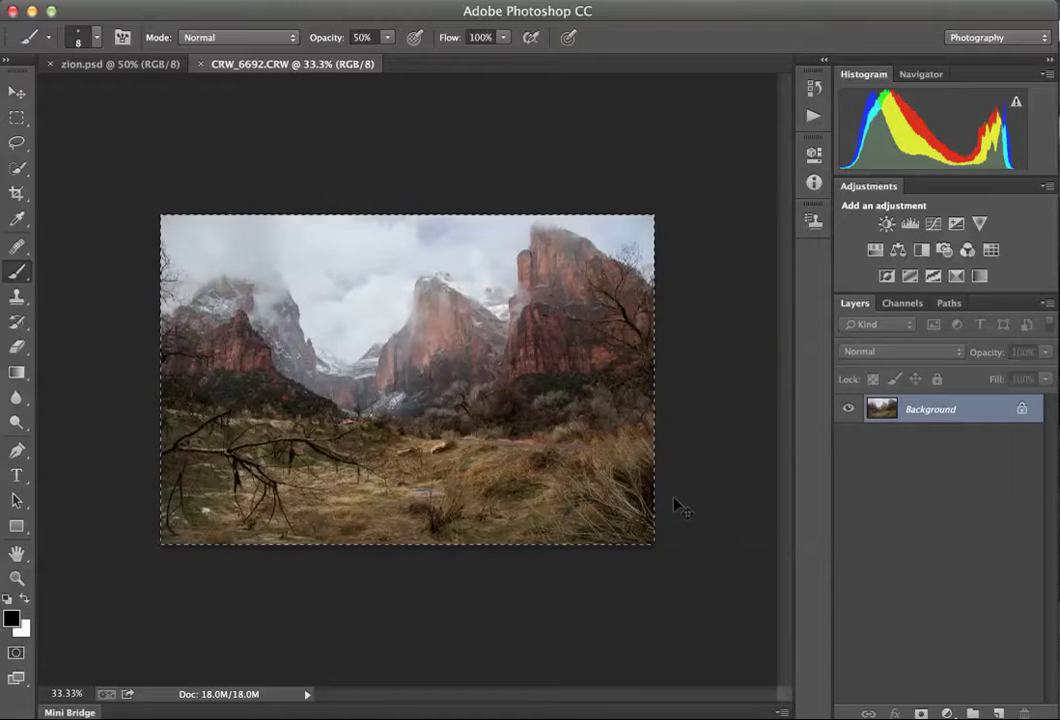
left_click(115, 66)
key("super+v")
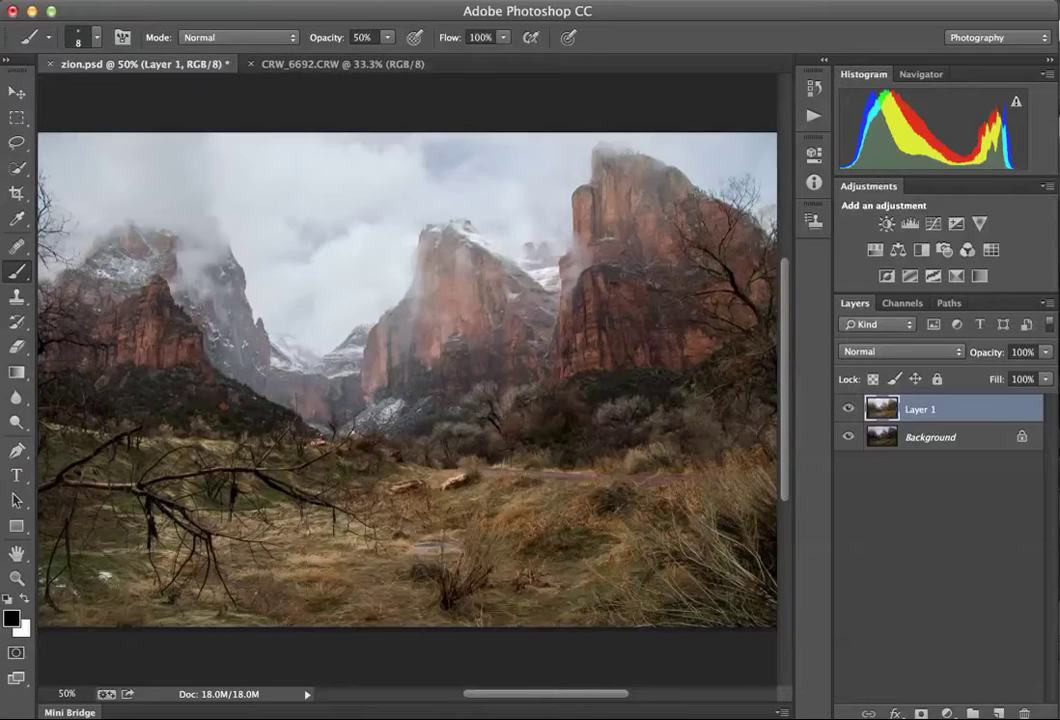
left_click(849, 409)
left_click(849, 409)
left_click(848, 410)
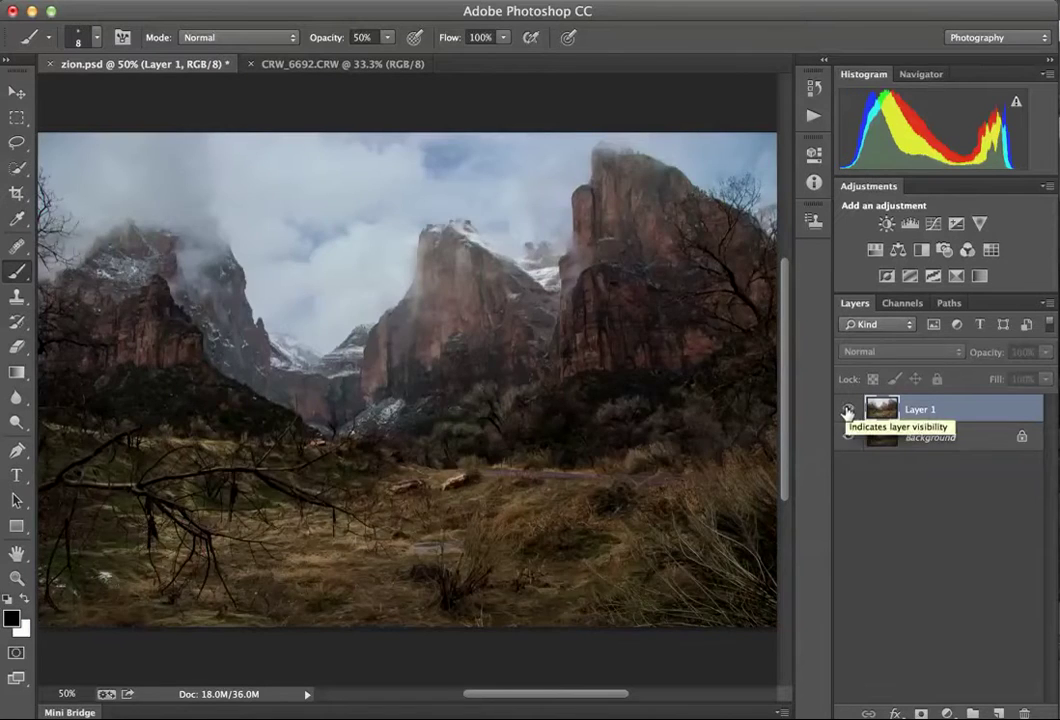
left_click(848, 410)
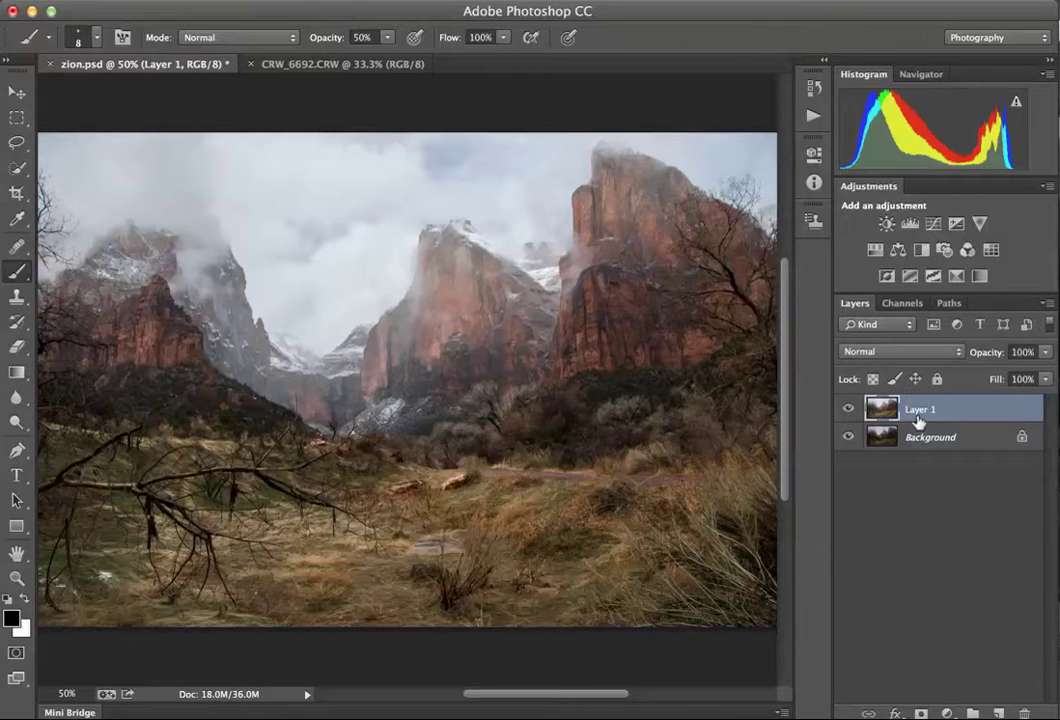
Add a white layer mask to Layer 1.
left_click(921, 713)
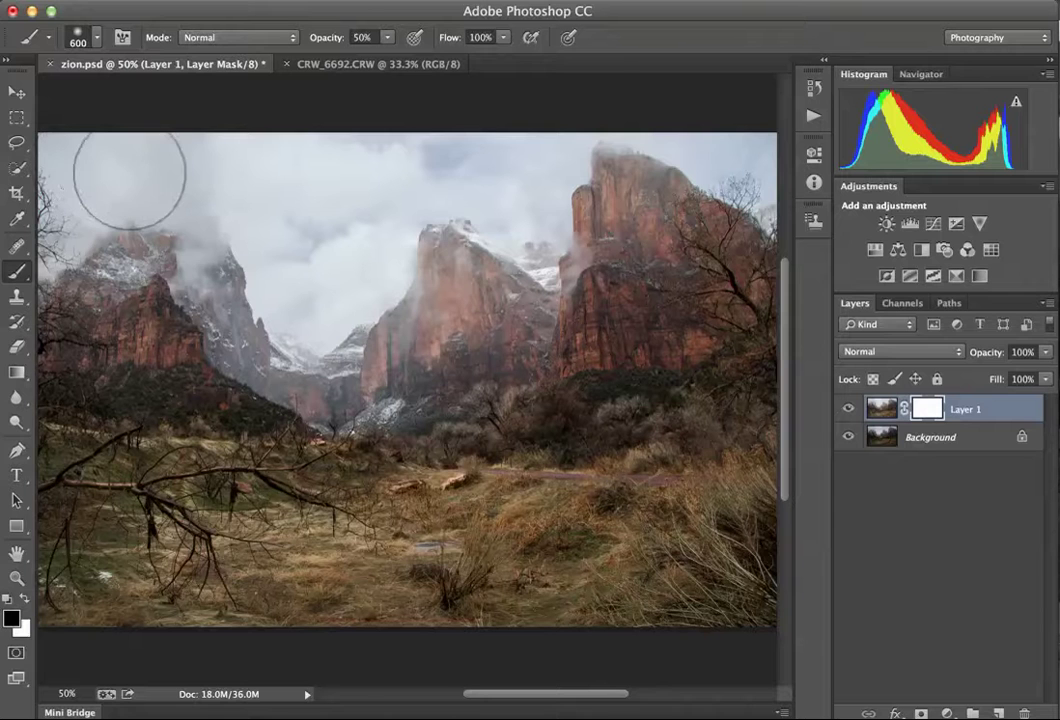
In full screen, paint black on Layer 1's mask across the sky, then drop brush opacity to 20%.
key("f")
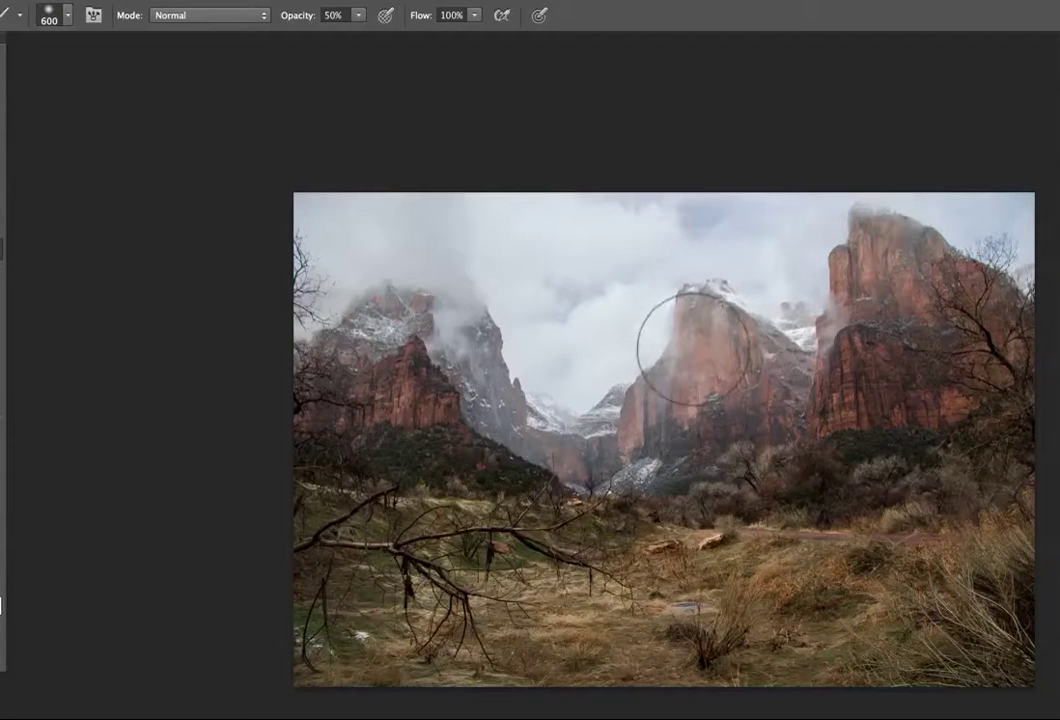
mouse_move(697, 377)
left_mouse_down()
mouse_move(498, 333)
mouse_move(535, 328)
left_mouse_up()
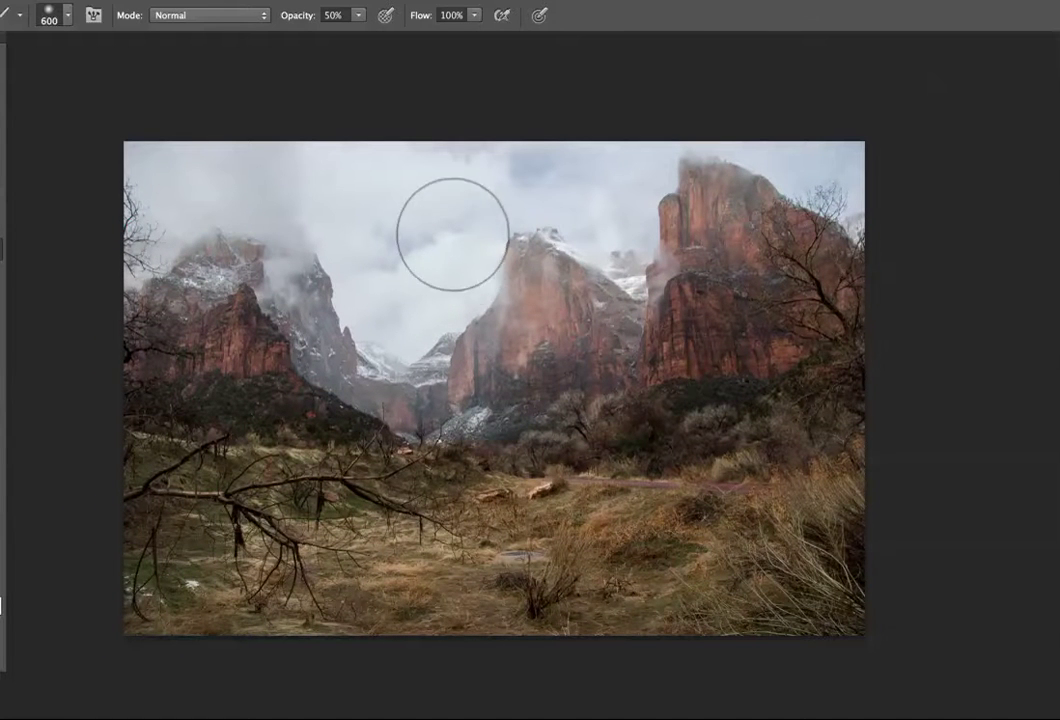
mouse_move(431, 229)
left_mouse_down()
mouse_move(379, 258)
mouse_move(352, 170)
mouse_move(165, 170)
mouse_move(593, 133)
mouse_move(626, 139)
mouse_move(597, 187)
mouse_move(748, 157)
mouse_move(898, 182)
left_mouse_up()
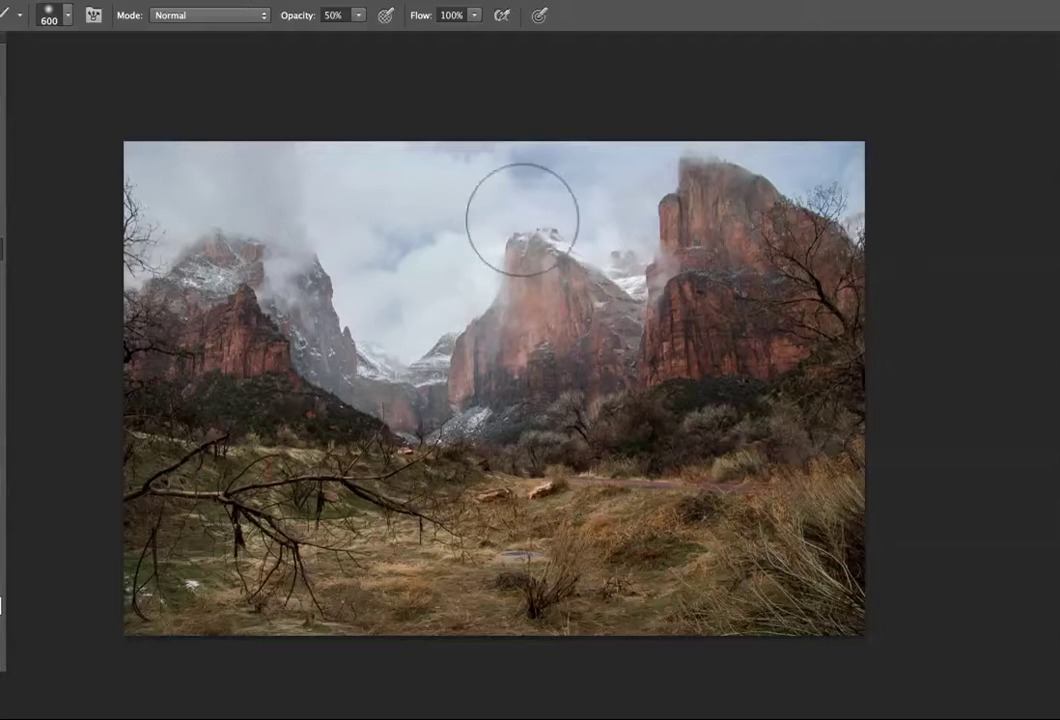
mouse_move(520, 213)
left_mouse_down()
mouse_move(447, 244)
mouse_move(393, 206)
mouse_move(151, 189)
mouse_move(132, 197)
mouse_move(138, 170)
left_mouse_up()
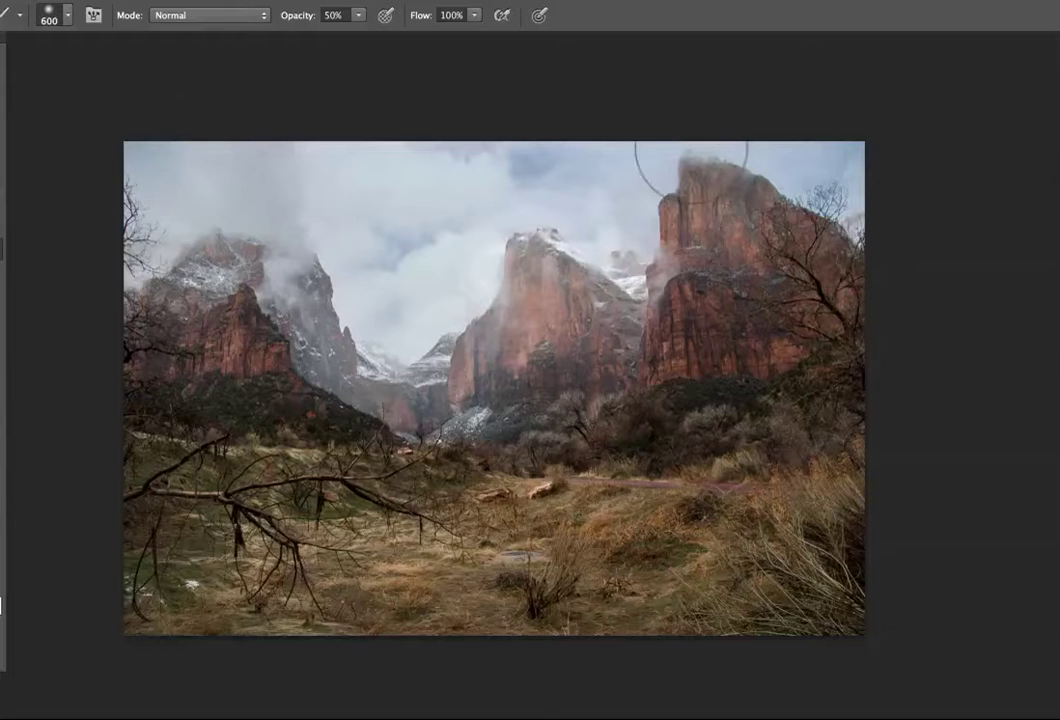
mouse_move(825, 140)
left_mouse_down()
mouse_move(456, 140)
mouse_move(461, 161)
mouse_move(130, 150)
left_mouse_up()
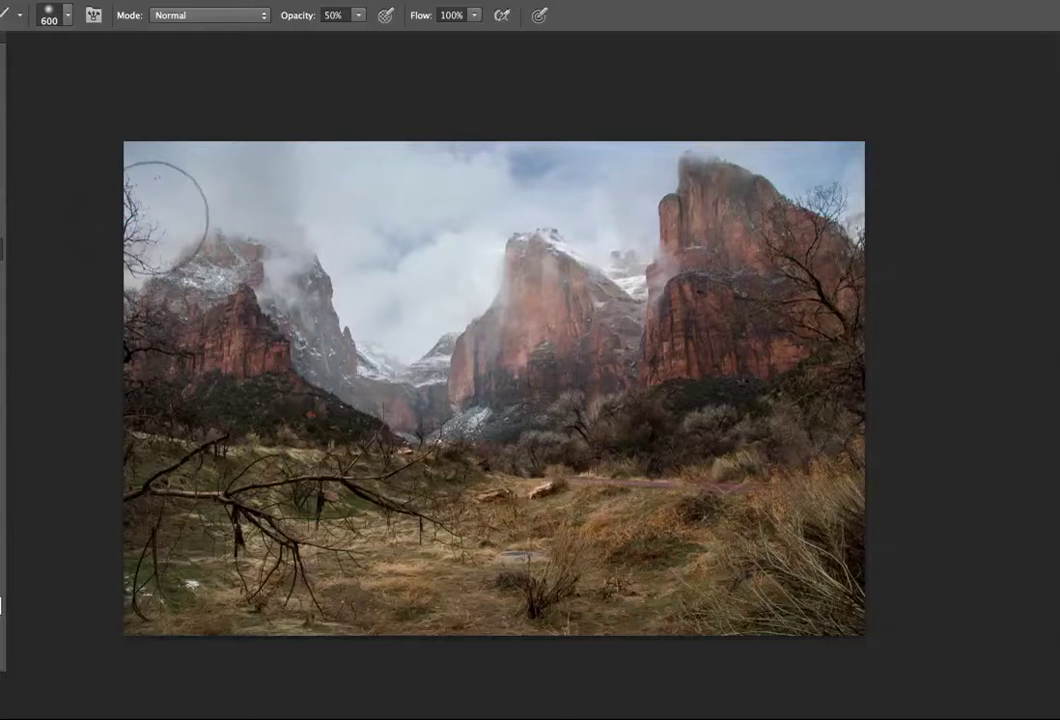
key("2")
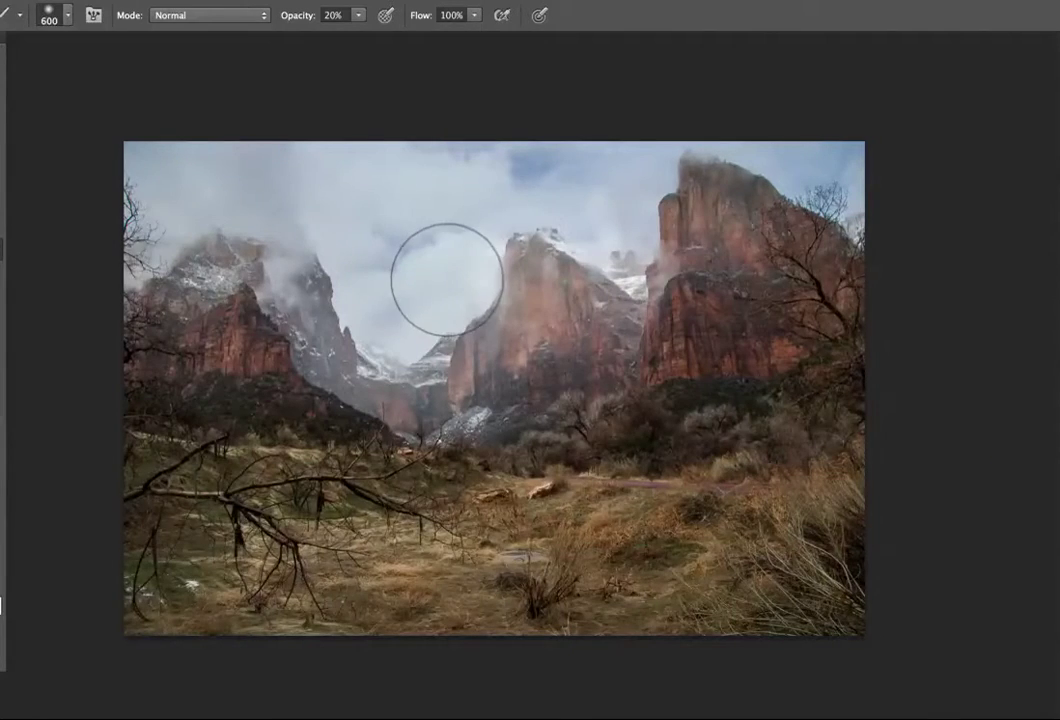
Blend the haze beside the central cliff with a 20% opacity stroke on the mask.
mouse_move(447, 280)
left_mouse_down()
mouse_move(426, 357)
mouse_move(443, 310)
mouse_move(441, 320)
left_mouse_up()
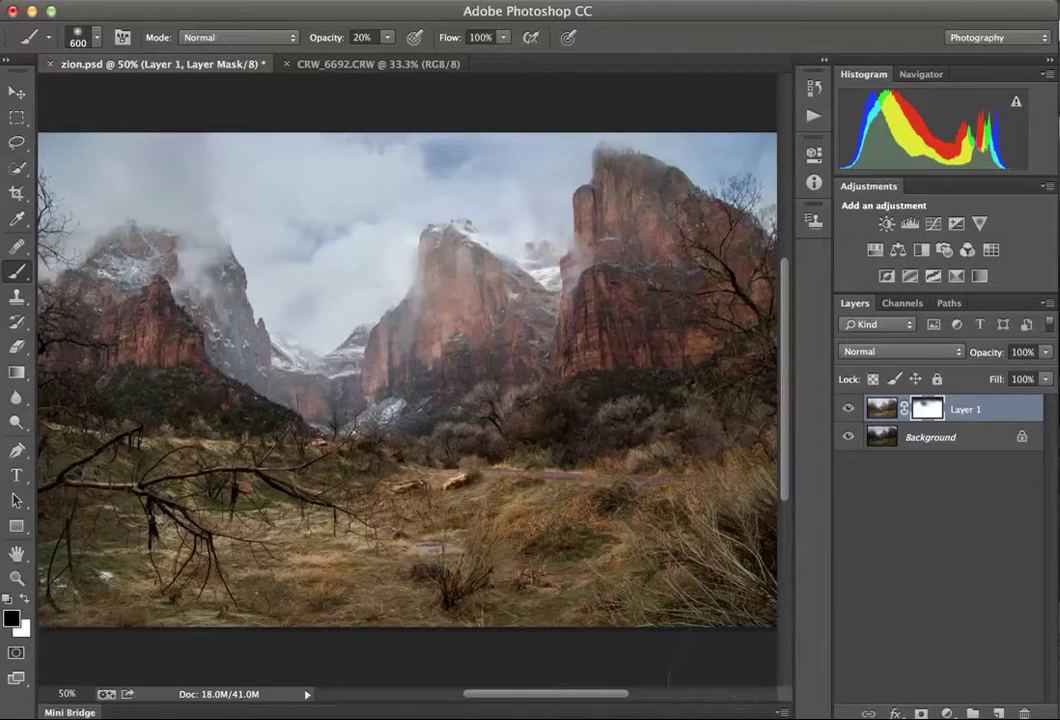
Reopen CRW_6692.CRW in Camera Raw from Bridge and reset its Basic tone settings to defaults.
key("super+alt+o")
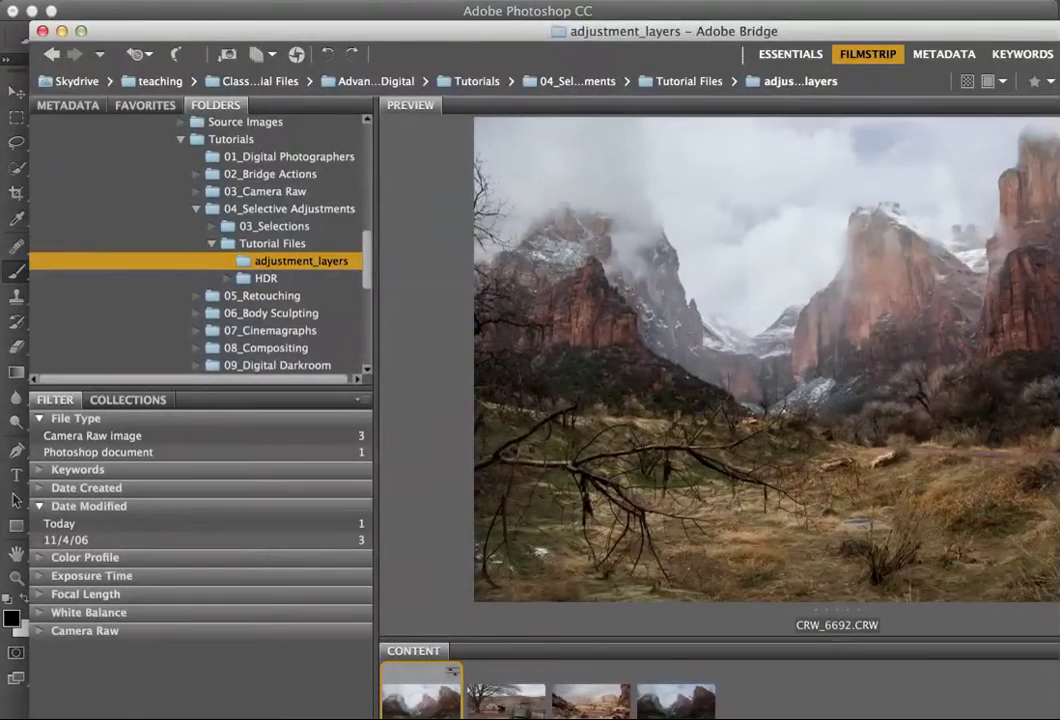
key("super+alt+o")
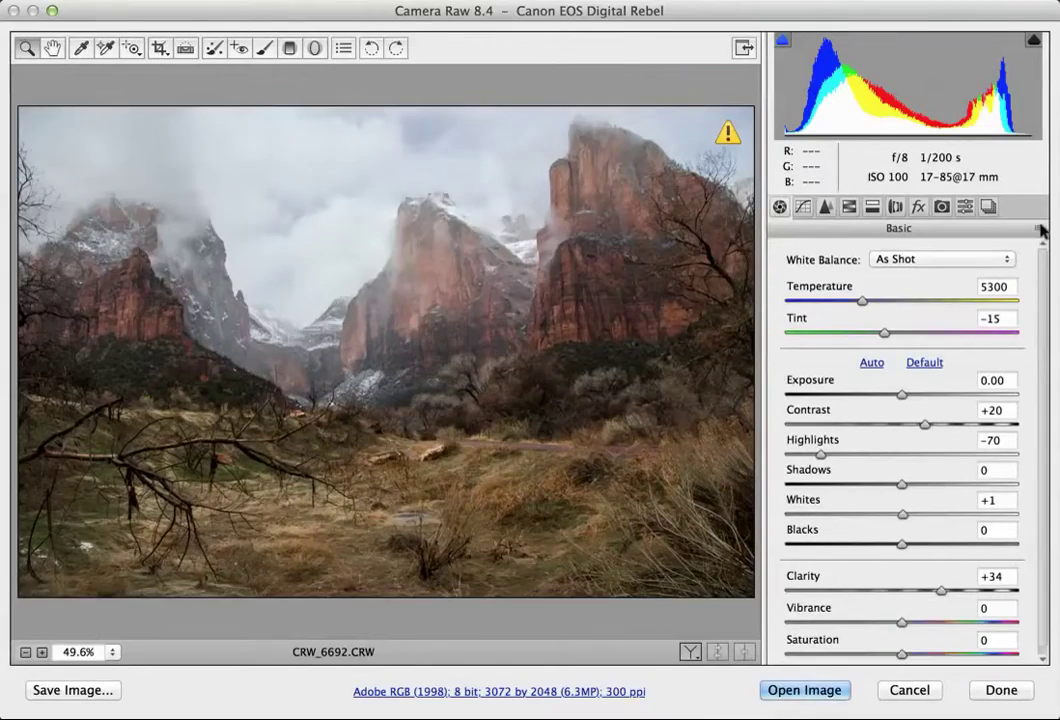
left_click(1040, 229)
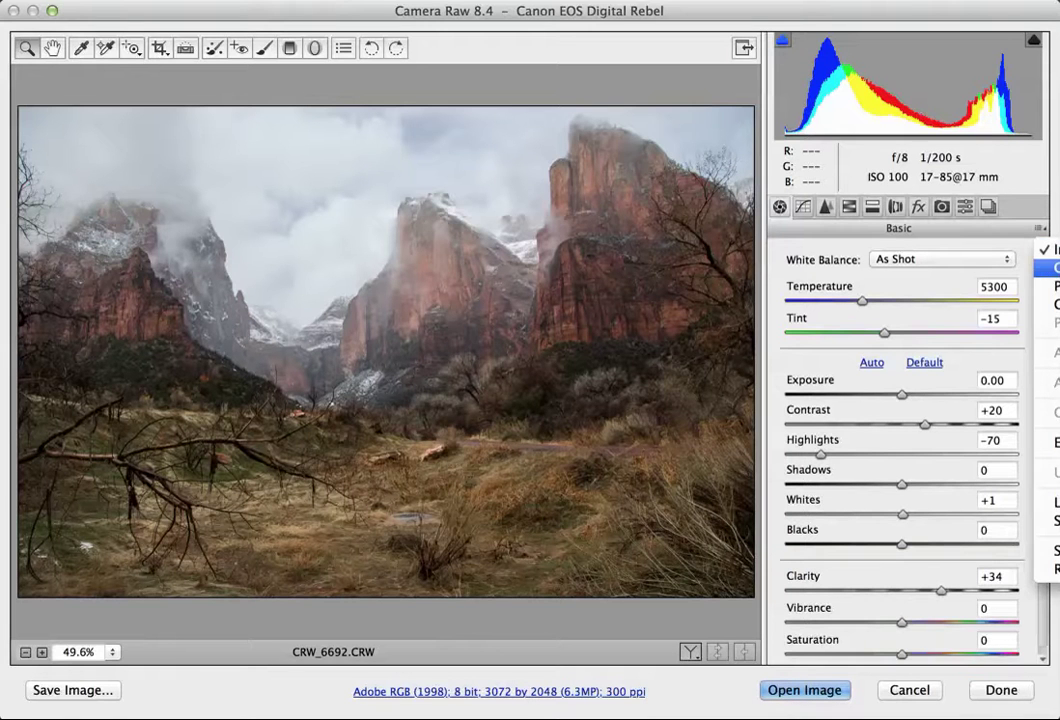
left_click(1048, 268)
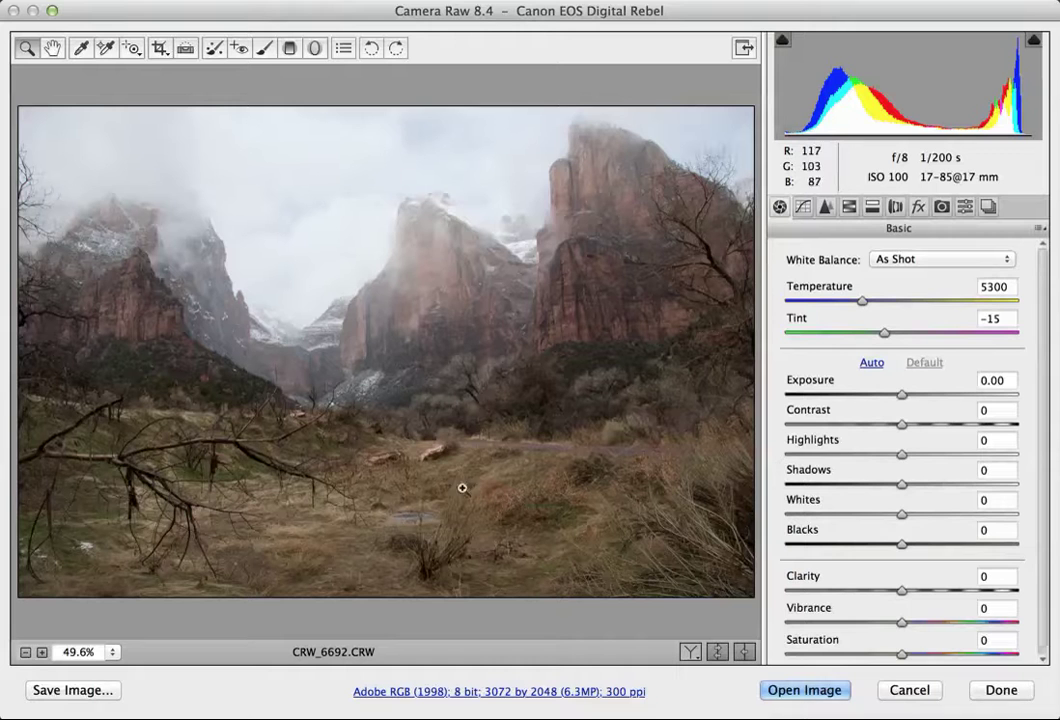
Set Contrast to +33, Exposure to +0.80, Clarity to +23 and Vibrance to +25.
left_click(902, 424)
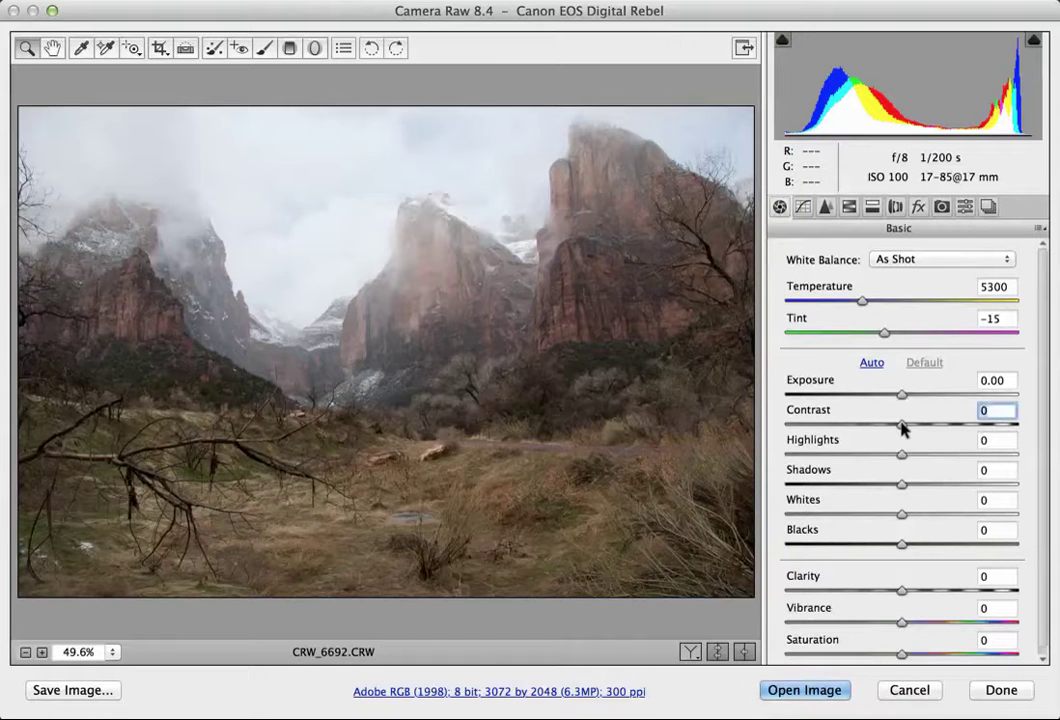
left_click_drag(902, 424, 943, 425)
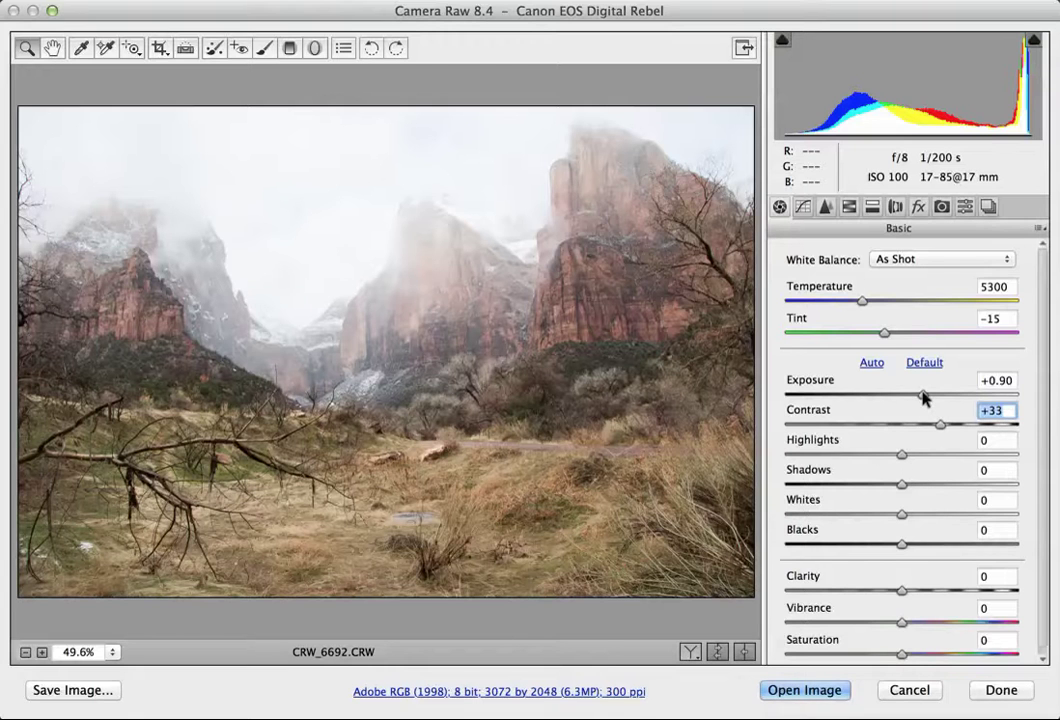
left_click(922, 396)
left_click_drag(922, 396, 920, 397)
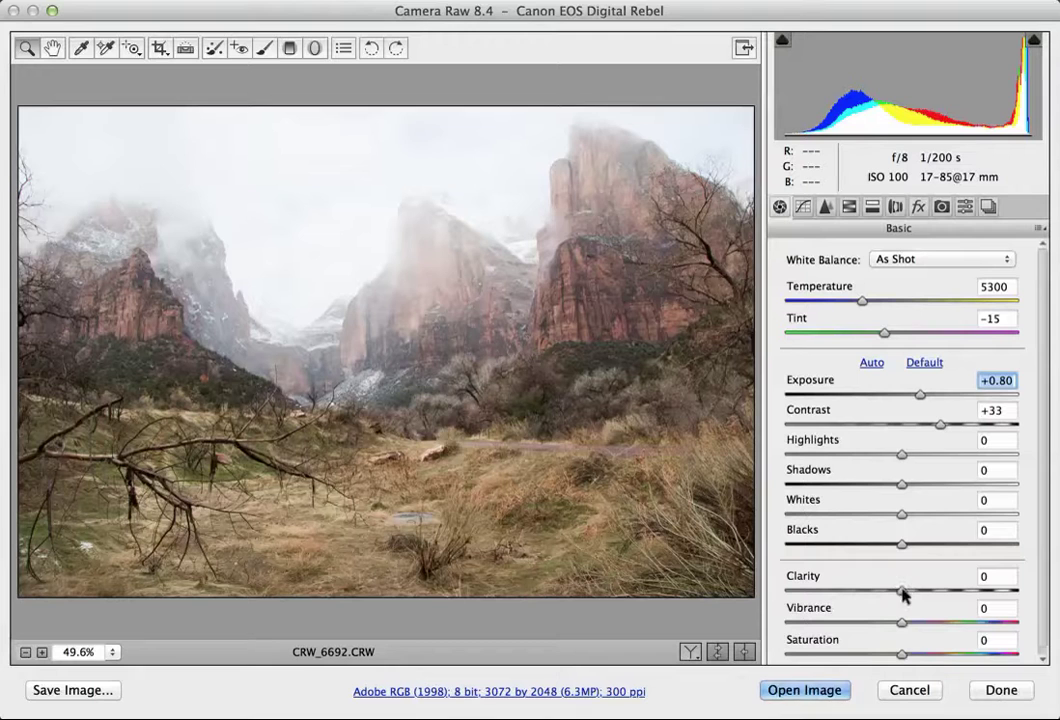
left_click_drag(903, 594, 930, 624)
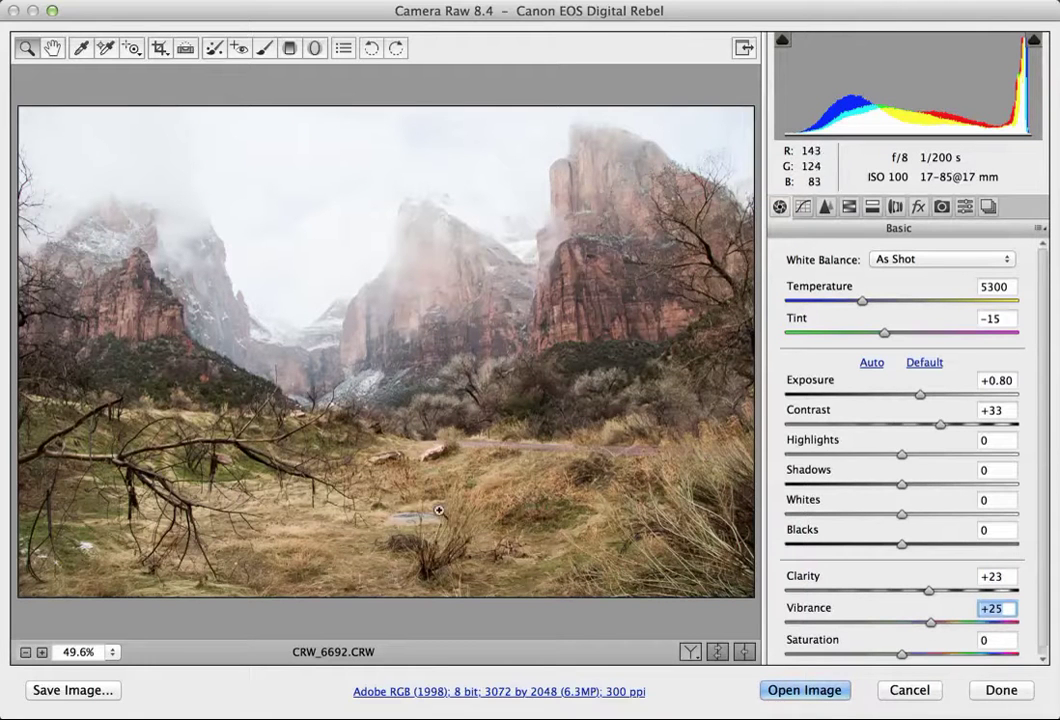
In HSL Saturation, lower Yellows to -41 and raise Greens to +29.
left_click(849, 206)
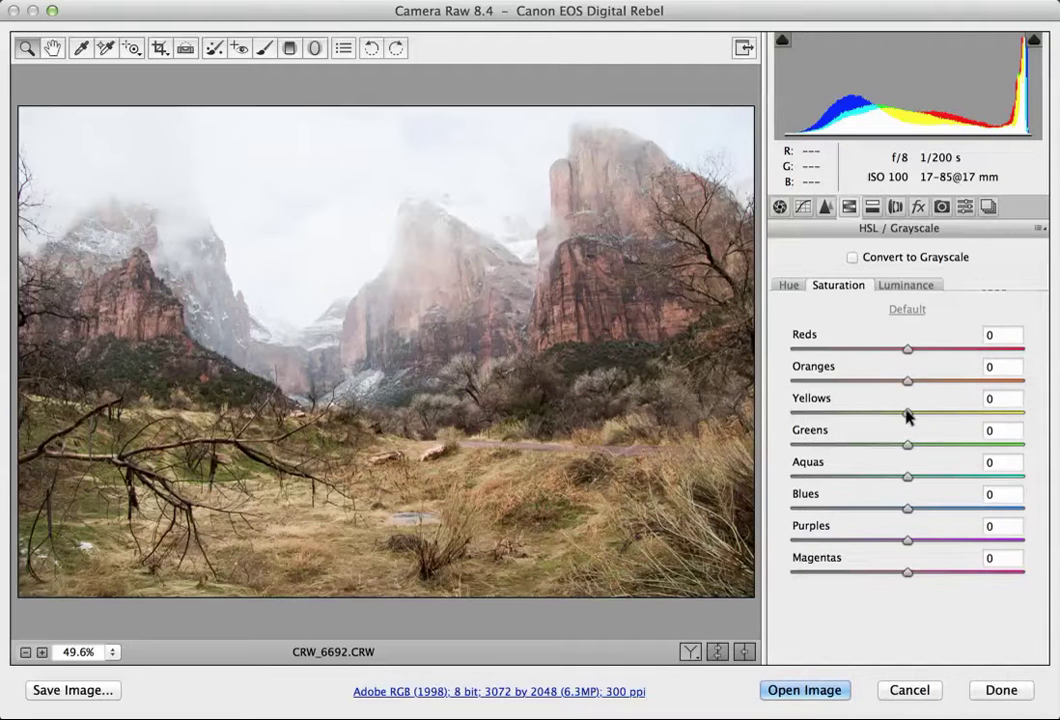
left_click_drag(908, 413, 860, 427)
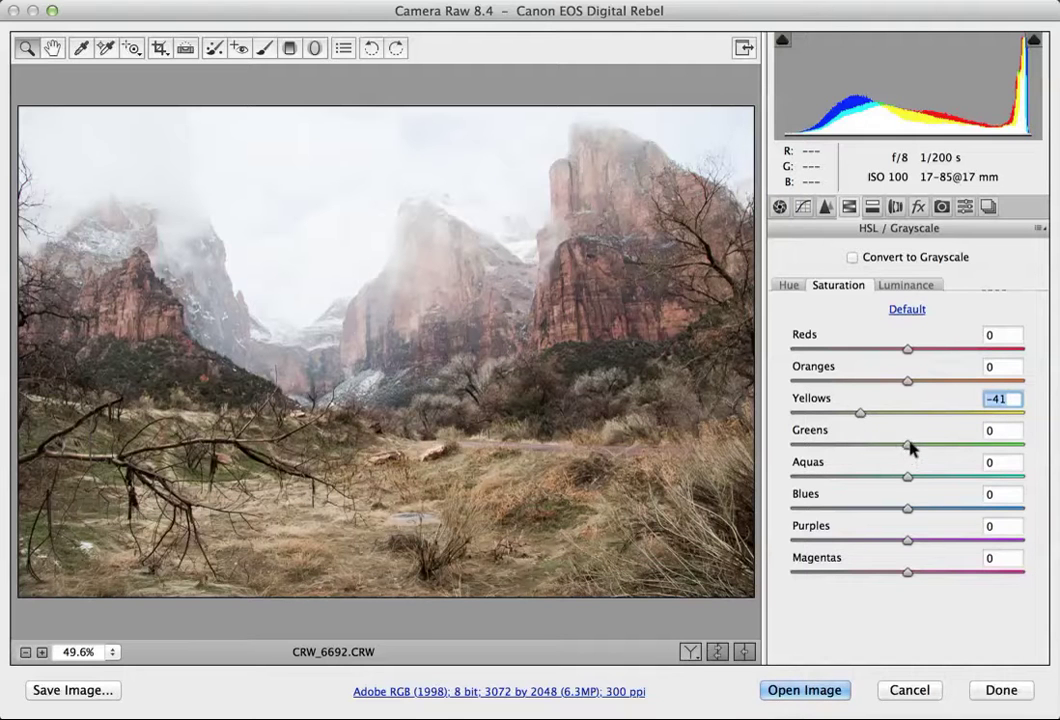
left_click_drag(909, 444, 950, 446)
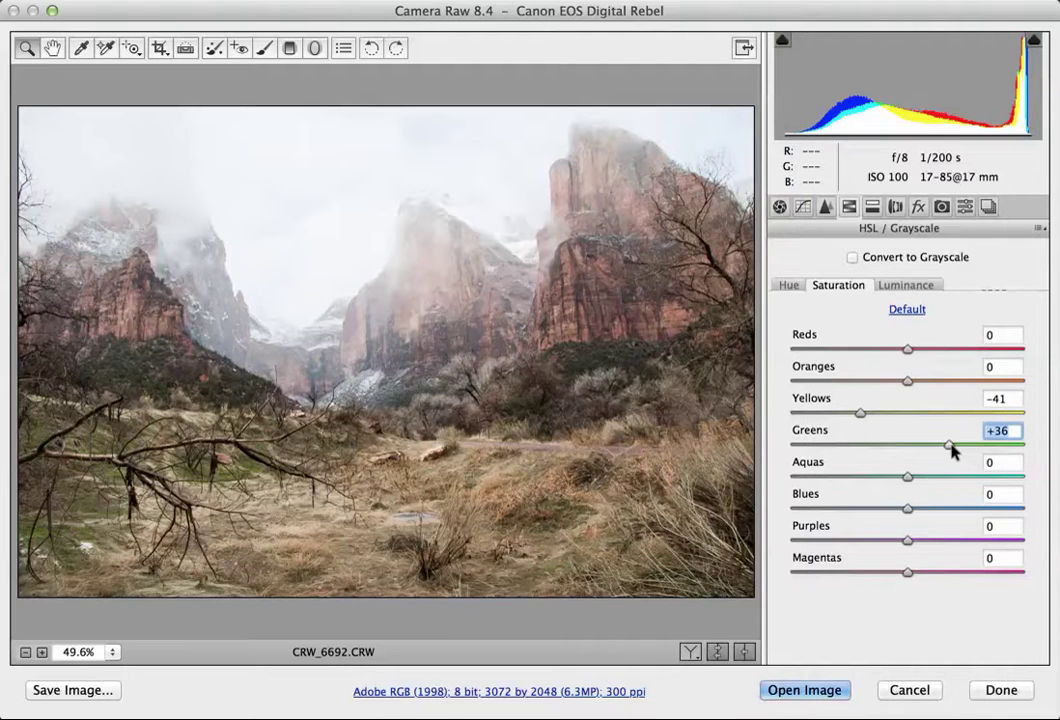
left_click_drag(951, 450, 942, 446)
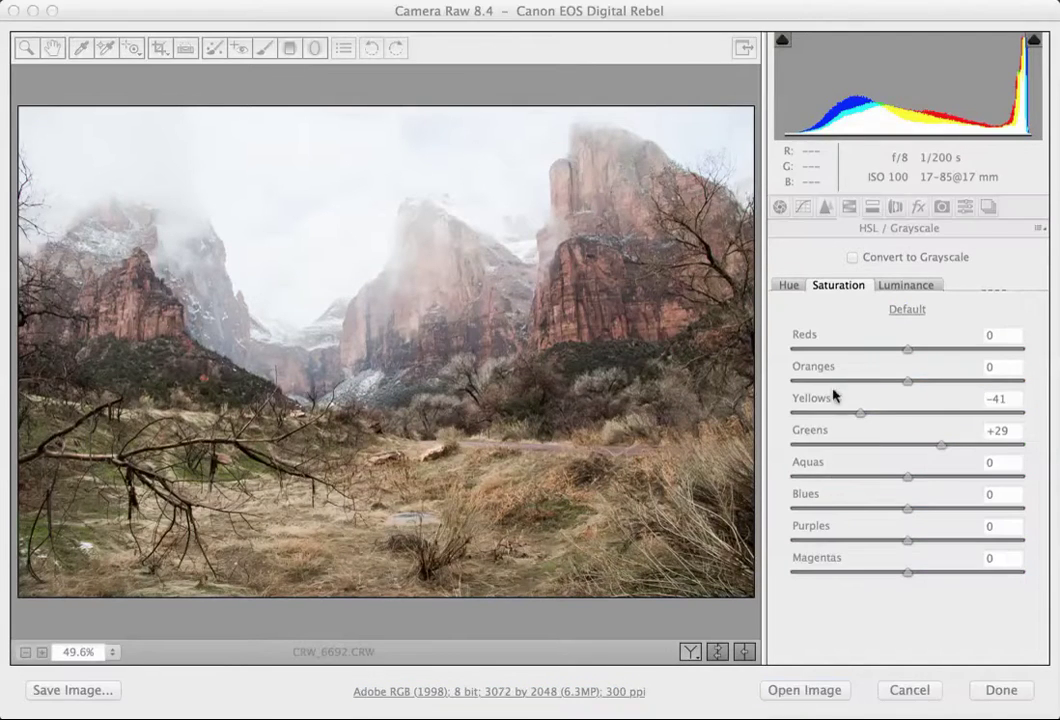
Darken the yellows by setting Yellows luminance to -9 in the HSL Luminance tab.
left_click(843, 310)
left_click(900, 285)
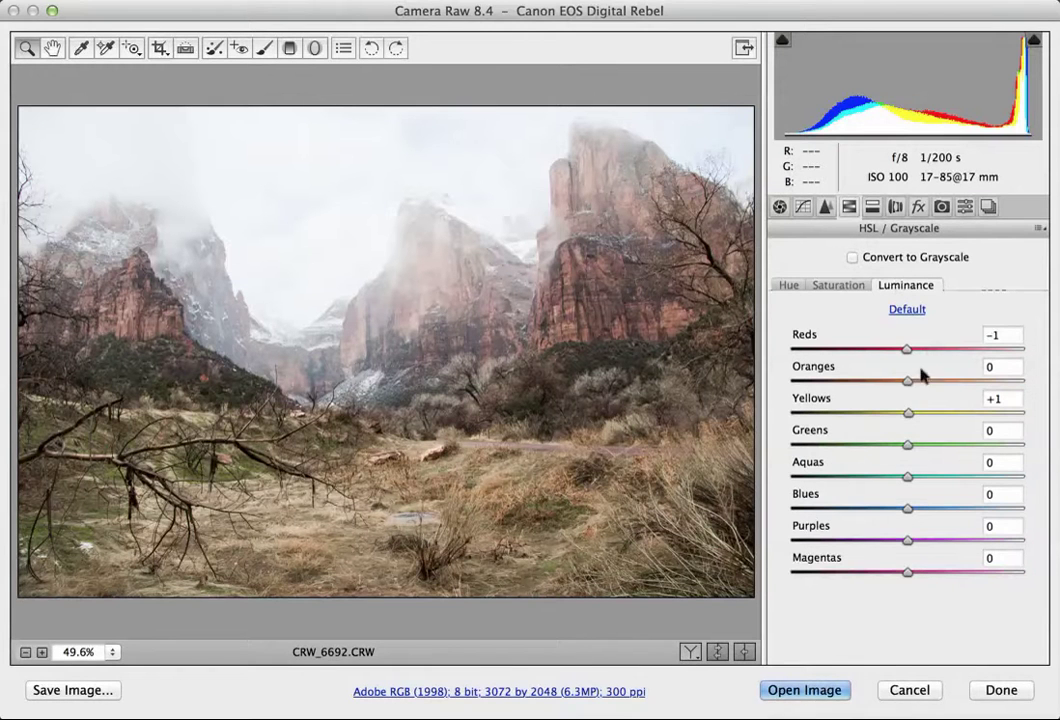
mouse_move(909, 416)
left_mouse_down()
mouse_move(859, 417)
mouse_move(1016, 421)
mouse_move(772, 413)
mouse_move(897, 417)
left_mouse_up()
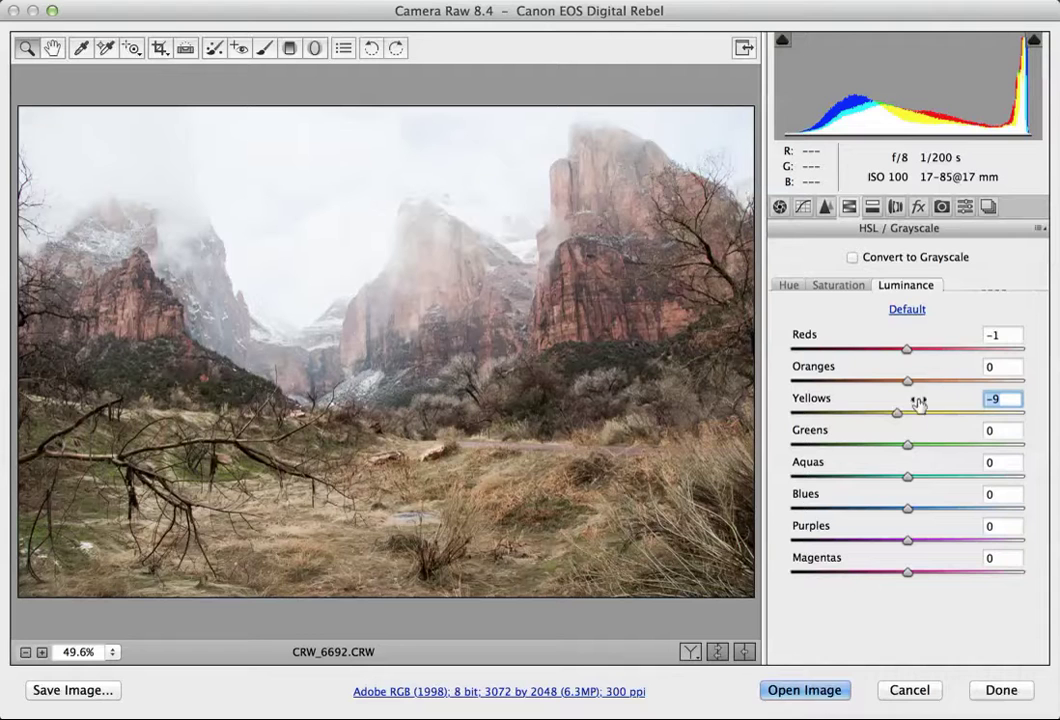
left_click(787, 286)
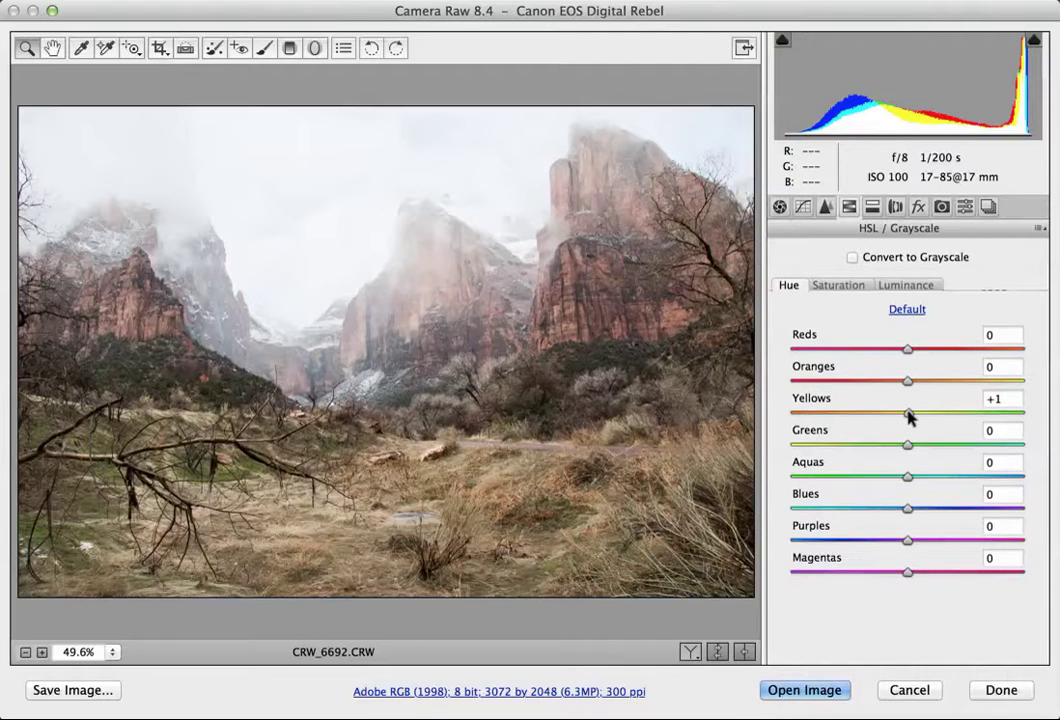
Shift the Yellows hue to -34 and the Greens hue to -32.
left_click_drag(908, 414, 869, 421)
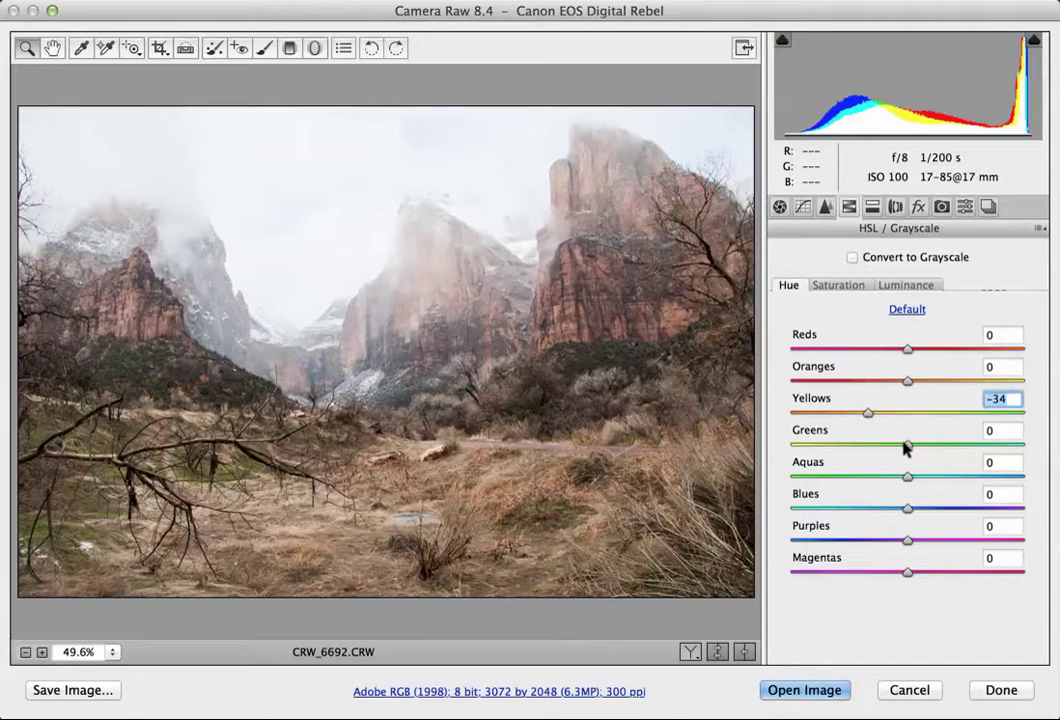
left_click_drag(906, 445, 870, 454)
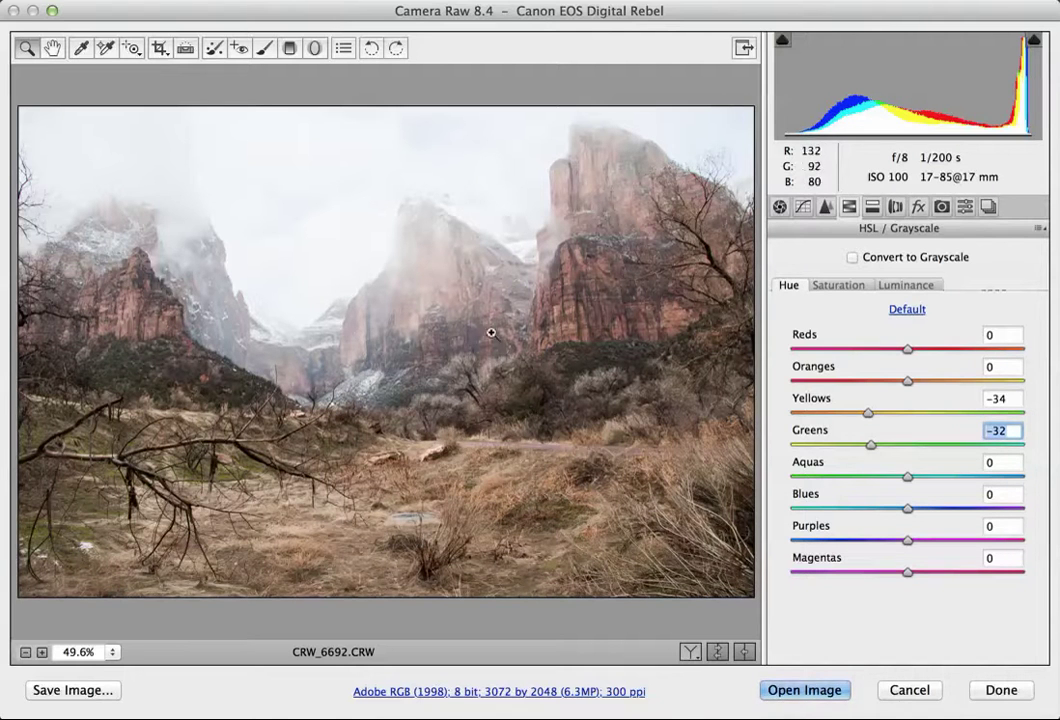
left_click(779, 206)
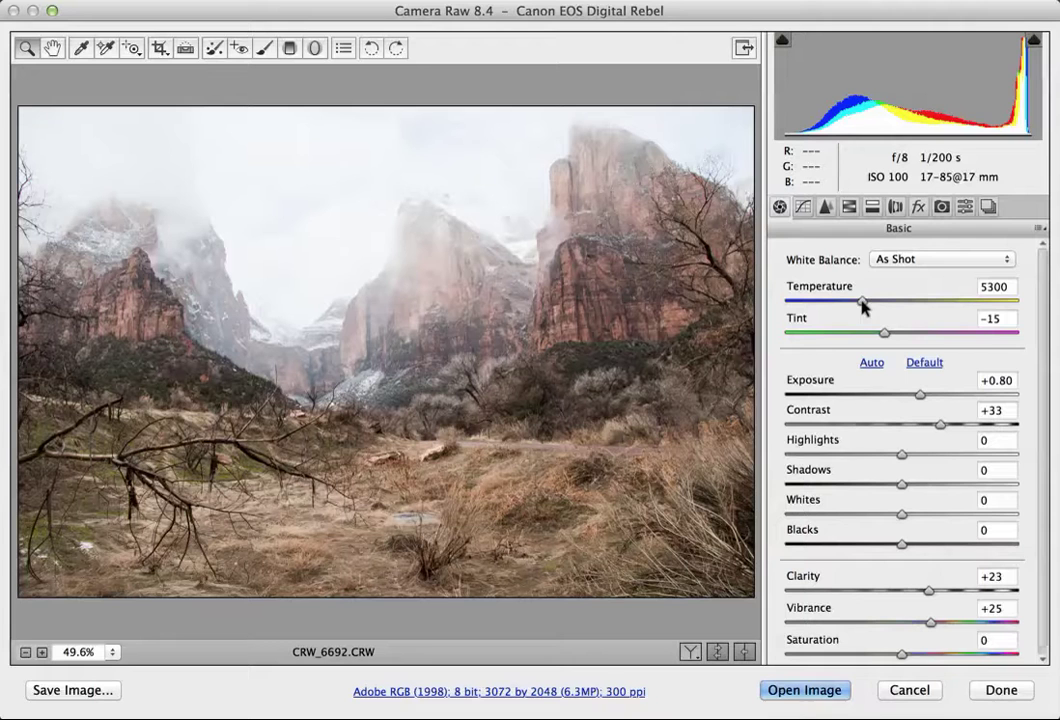
Set a custom white balance of Temperature 5400 and Tint -19, and raise Vibrance to +39.
left_click_drag(864, 304, 870, 307)
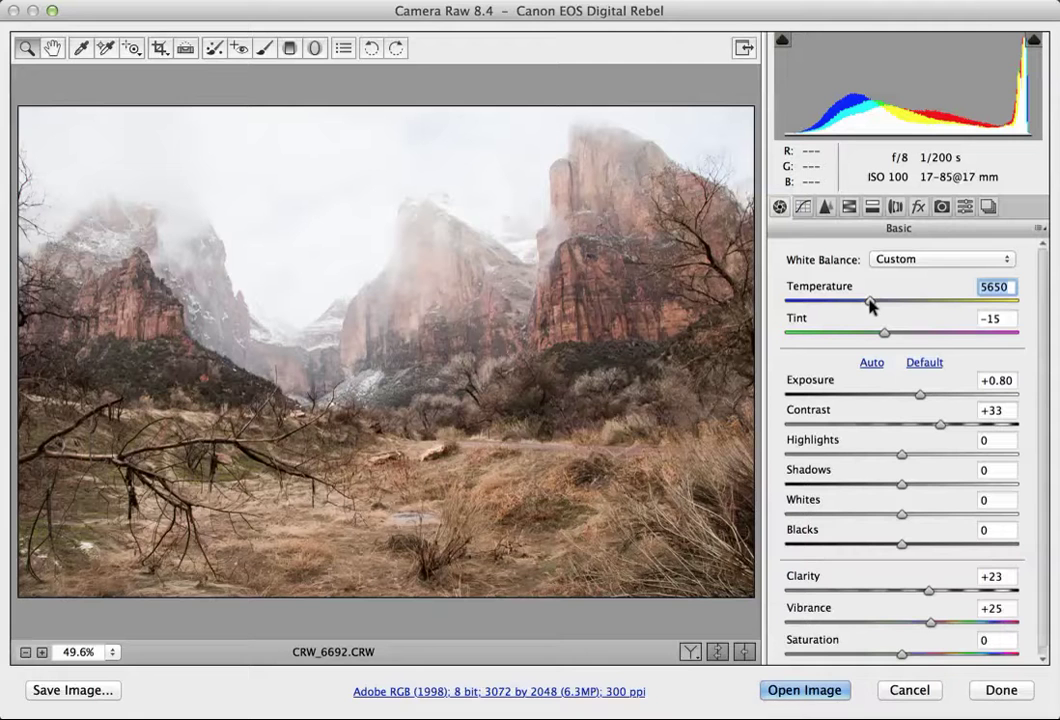
left_click_drag(870, 306, 880, 337)
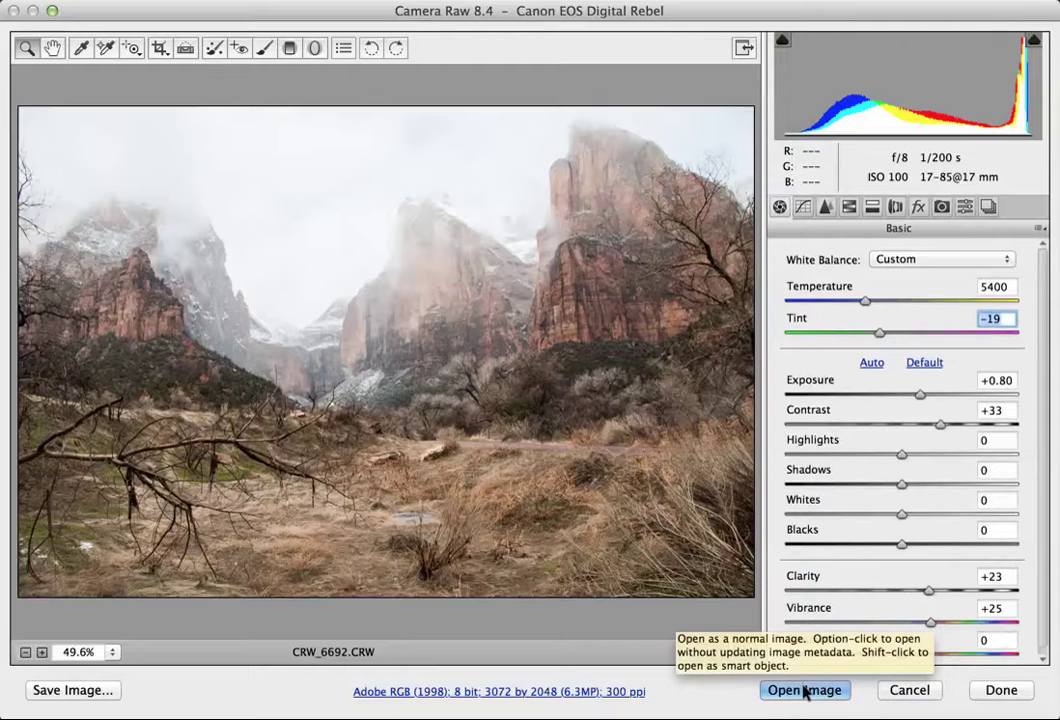
scroll(826, 568, "down", 1)
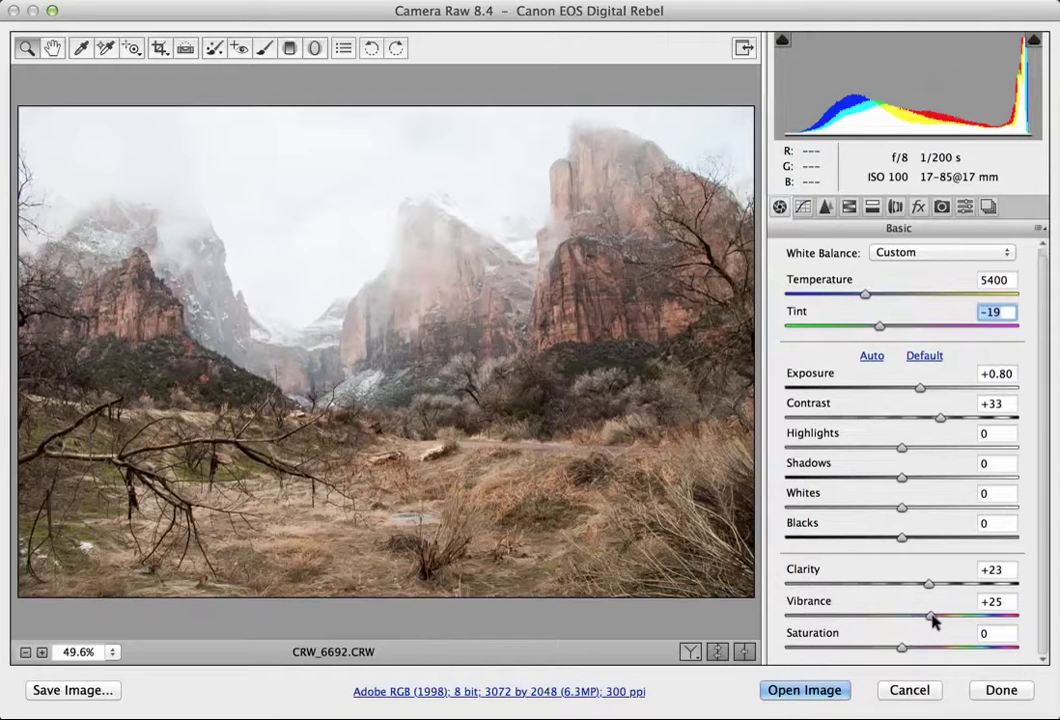
left_click_drag(930, 616, 945, 617)
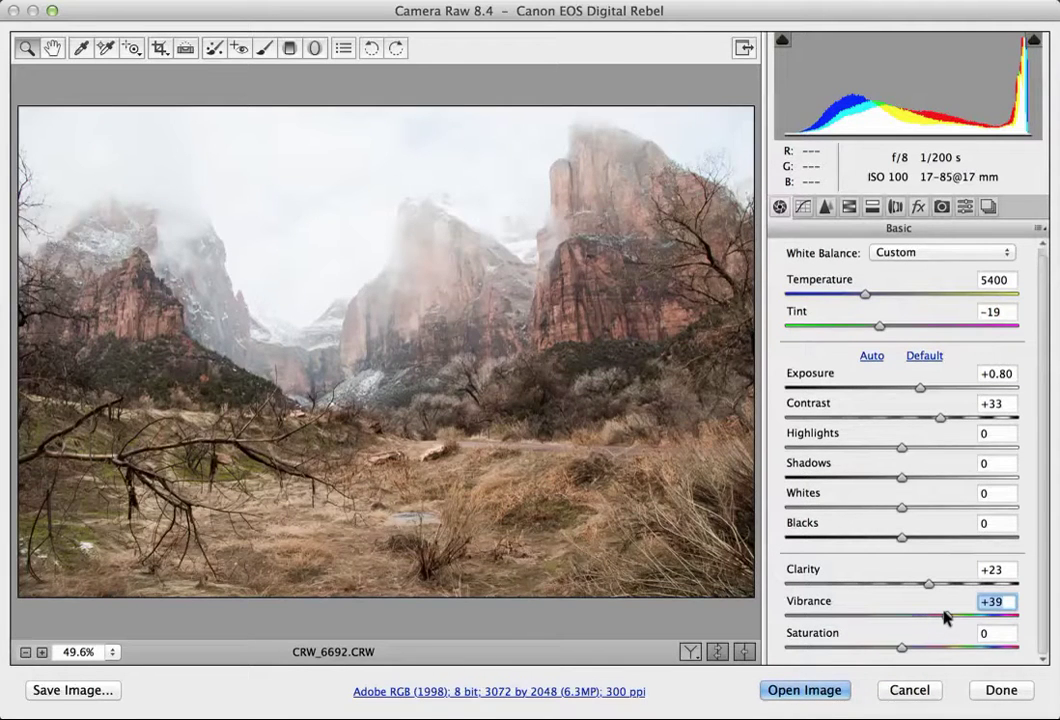
Open the developed photo, copy it, and paste it into zion.psd as Layer 2.
left_click(814, 694)
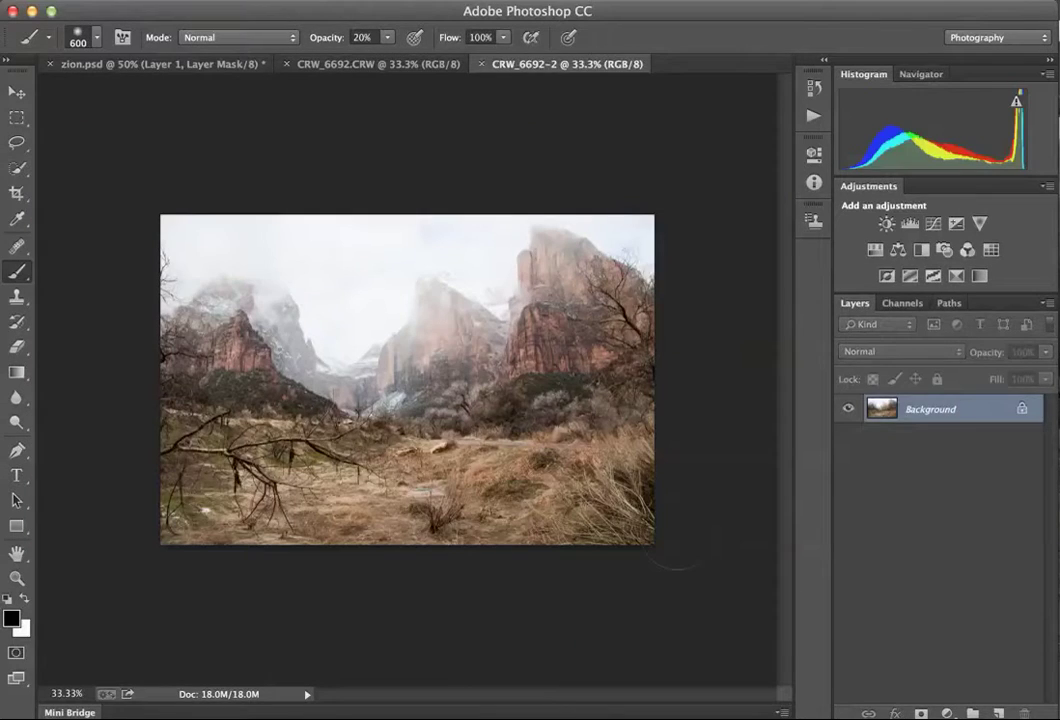
key("ctrl+a")
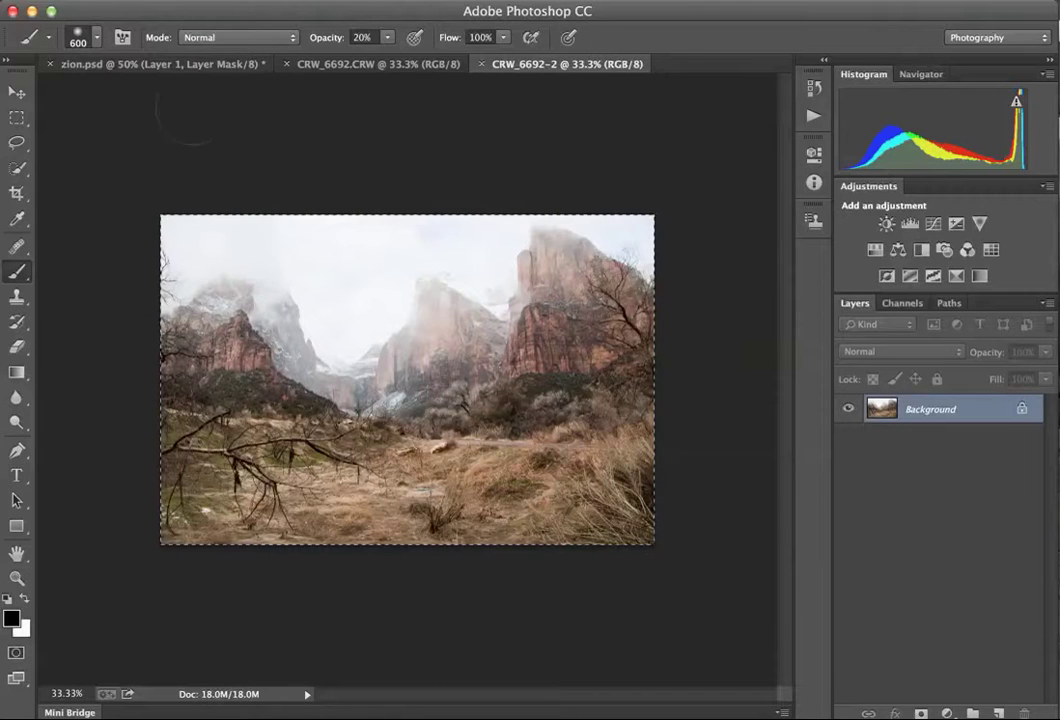
left_click(172, 64)
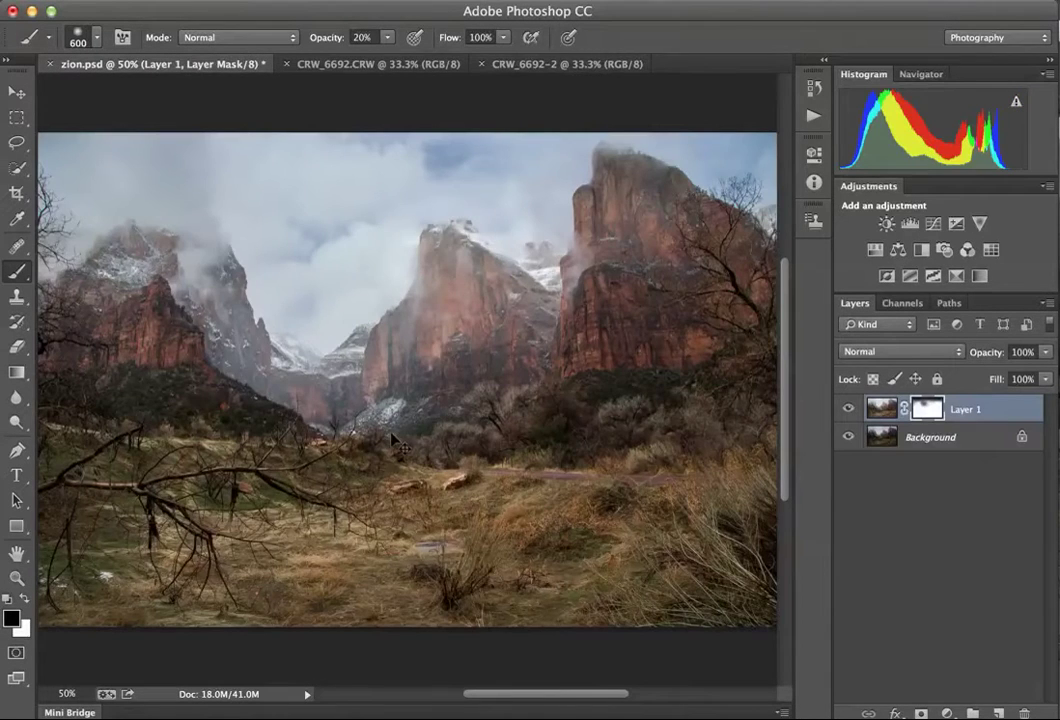
key("ctrl+v")
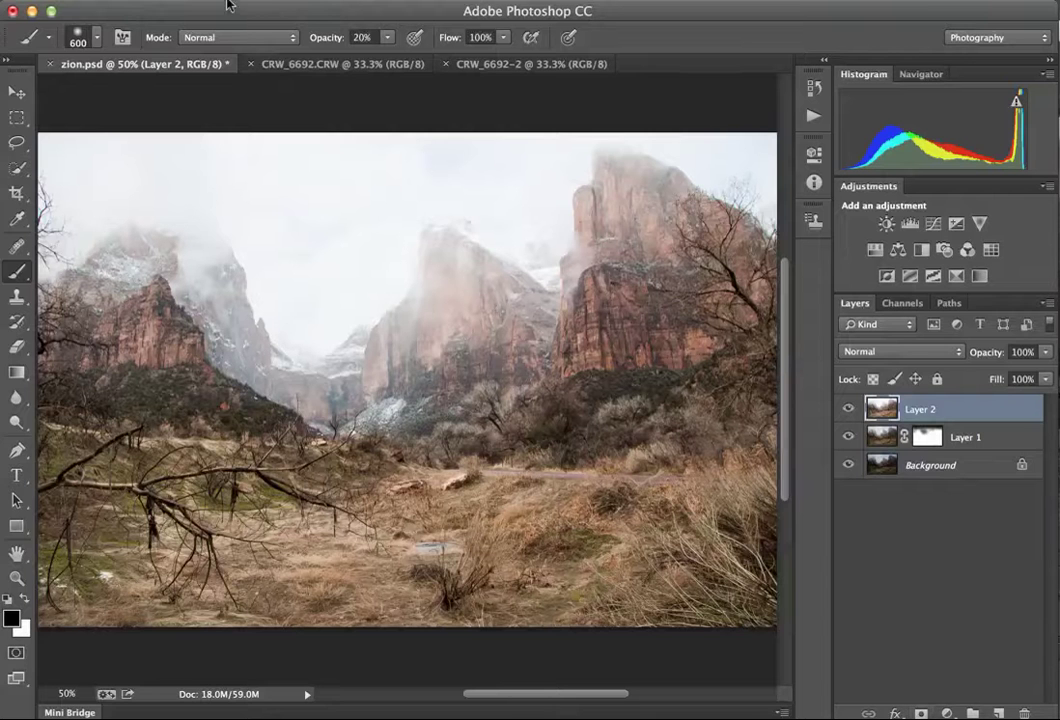
Add a Hide All black layer mask to Layer 2.
left_click(272, 0)
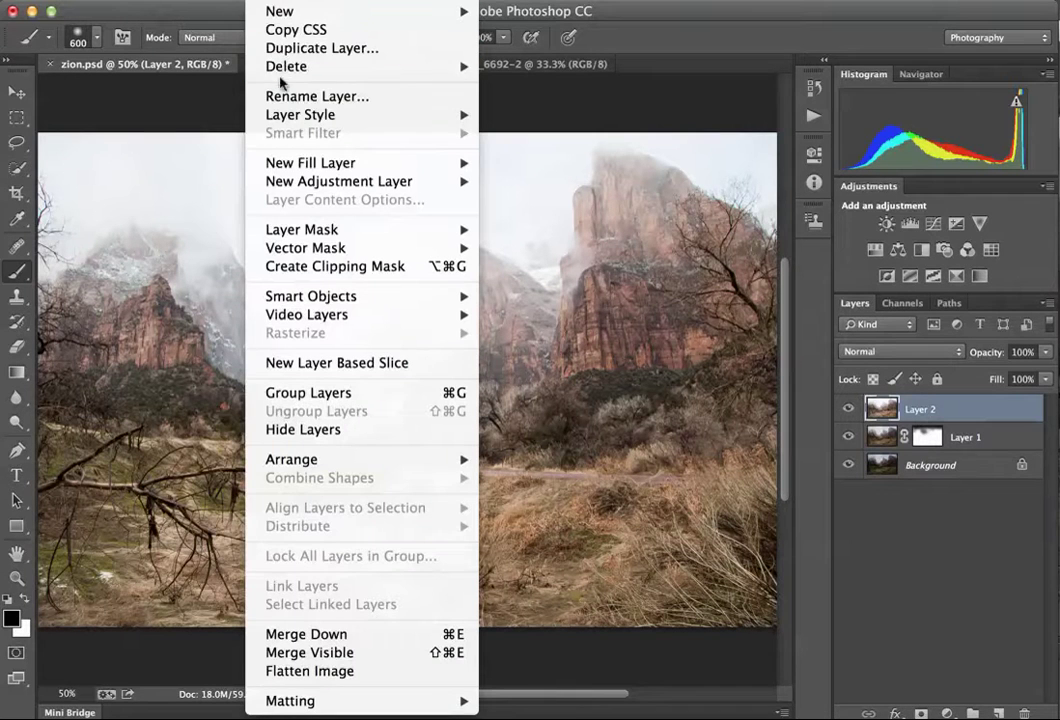
mouse_move(285, 116)
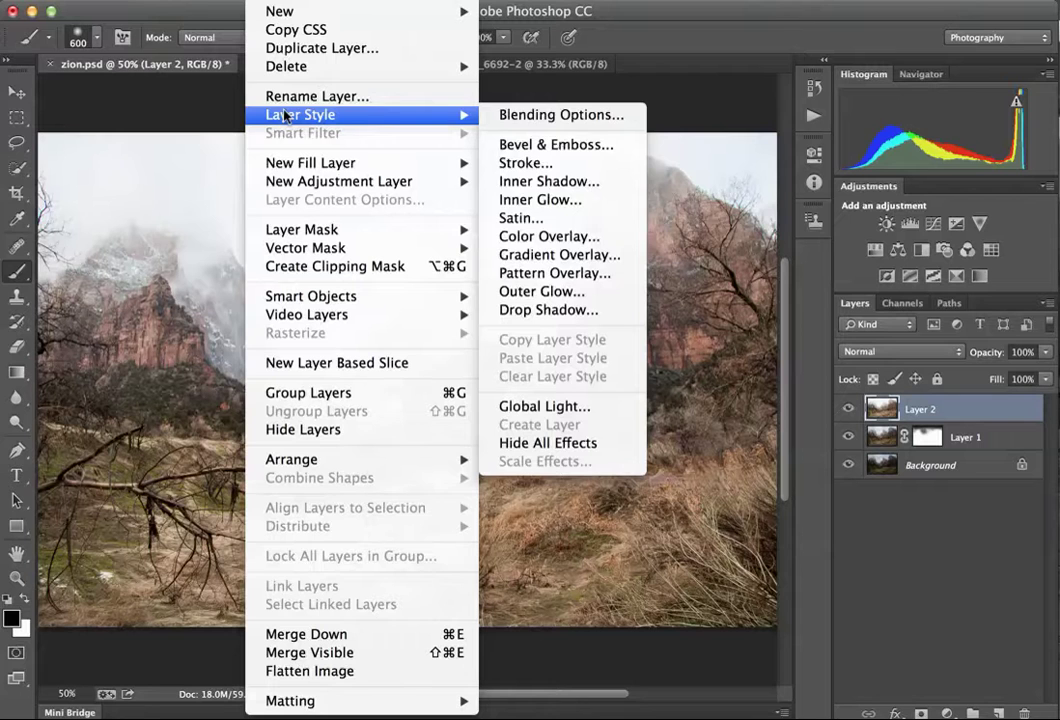
mouse_move(300, 232)
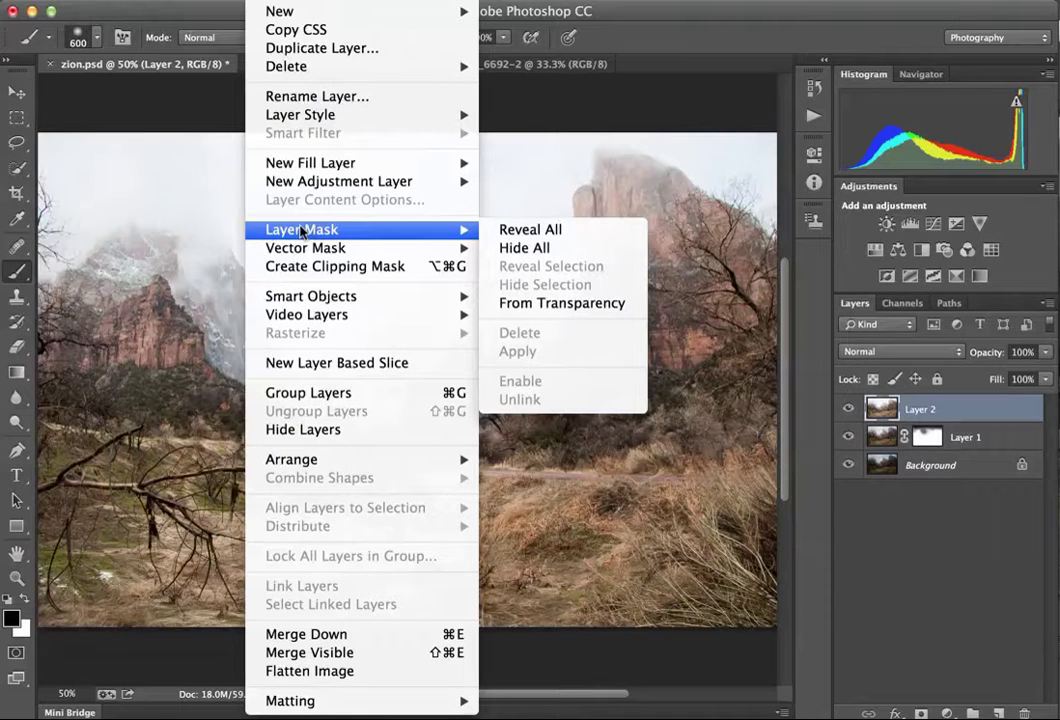
left_click(535, 248)
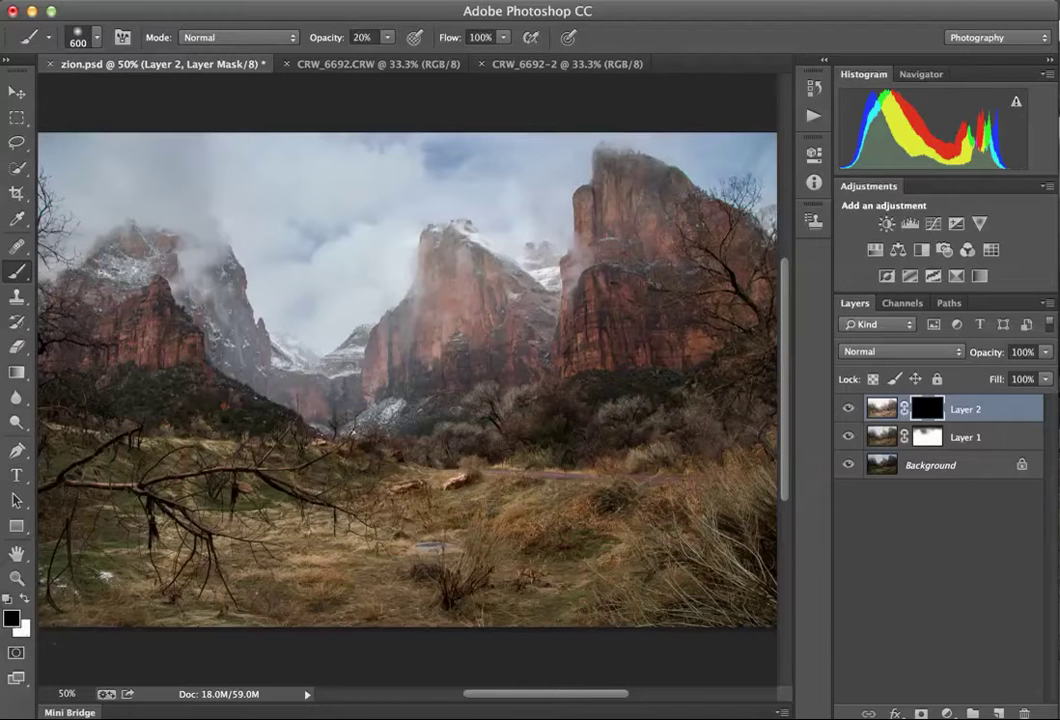
Paint white on Layer 2's mask across the middle valley, checking the mask on its own.
key("x")
left_click_drag(288, 445, 700, 350)
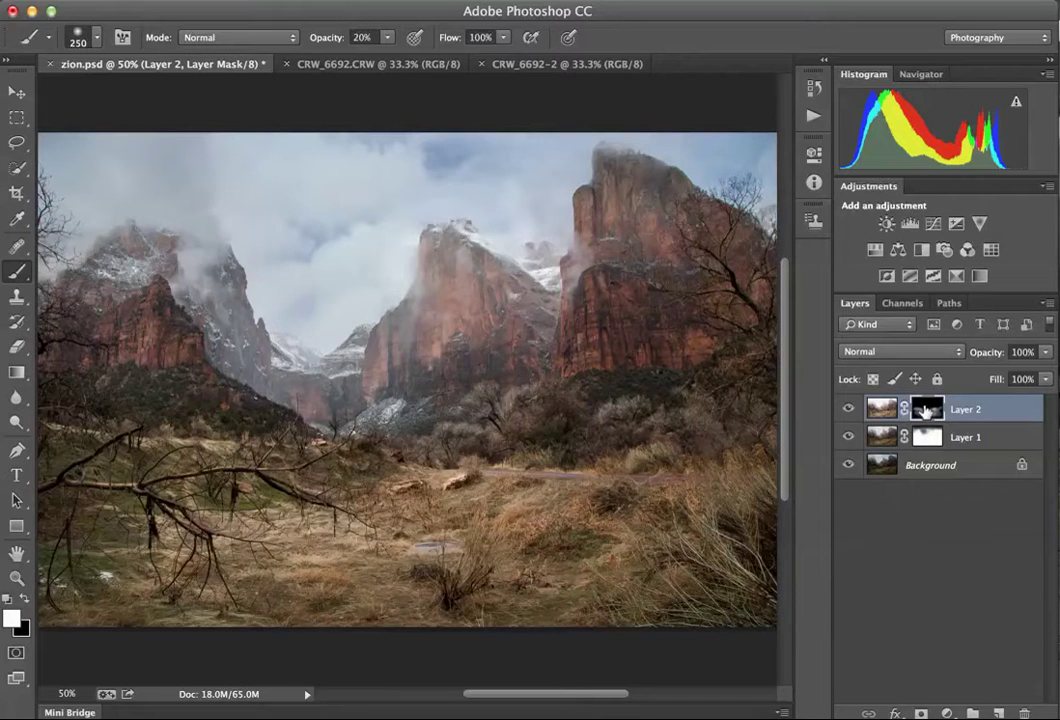
left_click(925, 410, "alt")
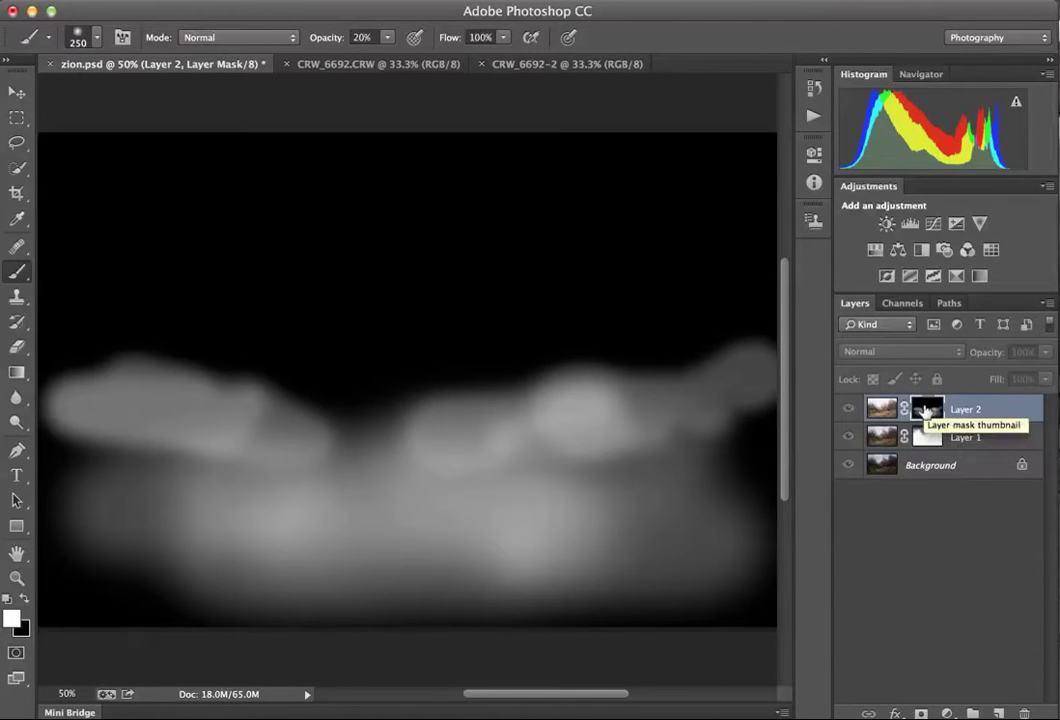
left_click(925, 410, "alt")
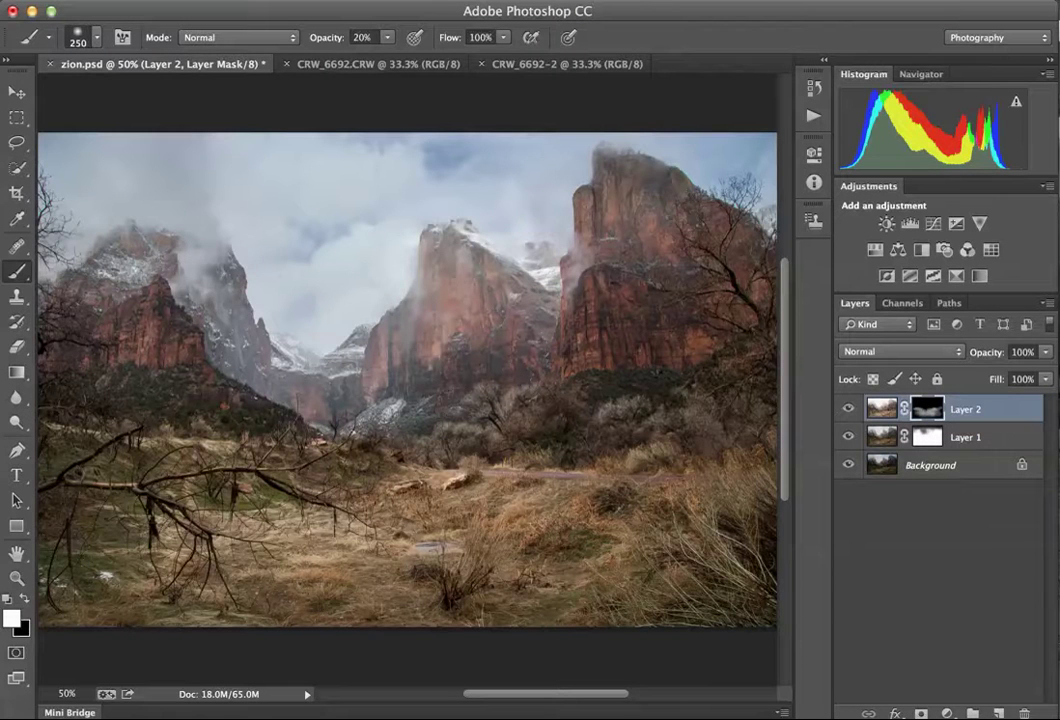
Reveal the foreground grass with a 700 px brush, then shrink the brush to 250 px.
key("bracketright")
key("bracketright")
key("bracketright")
key("bracketright")
key("bracketright")
mouse_move(520, 455)
left_mouse_down()
mouse_move(380, 500)
mouse_move(430, 475)
mouse_move(555, 460)
left_mouse_up()
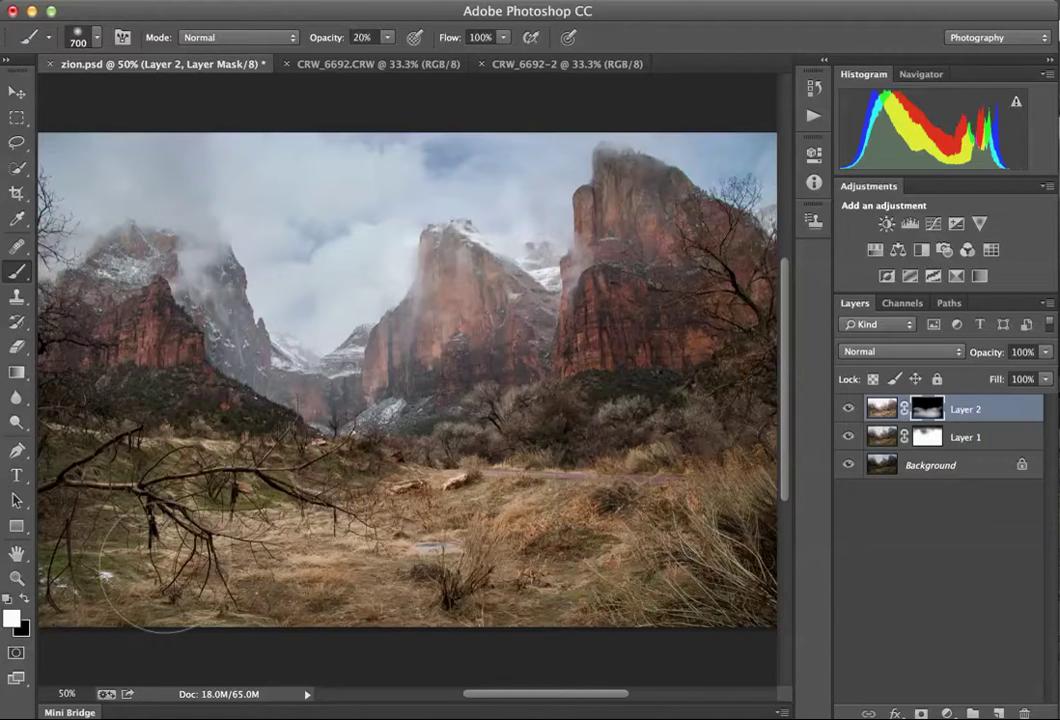
key("bracketleft")
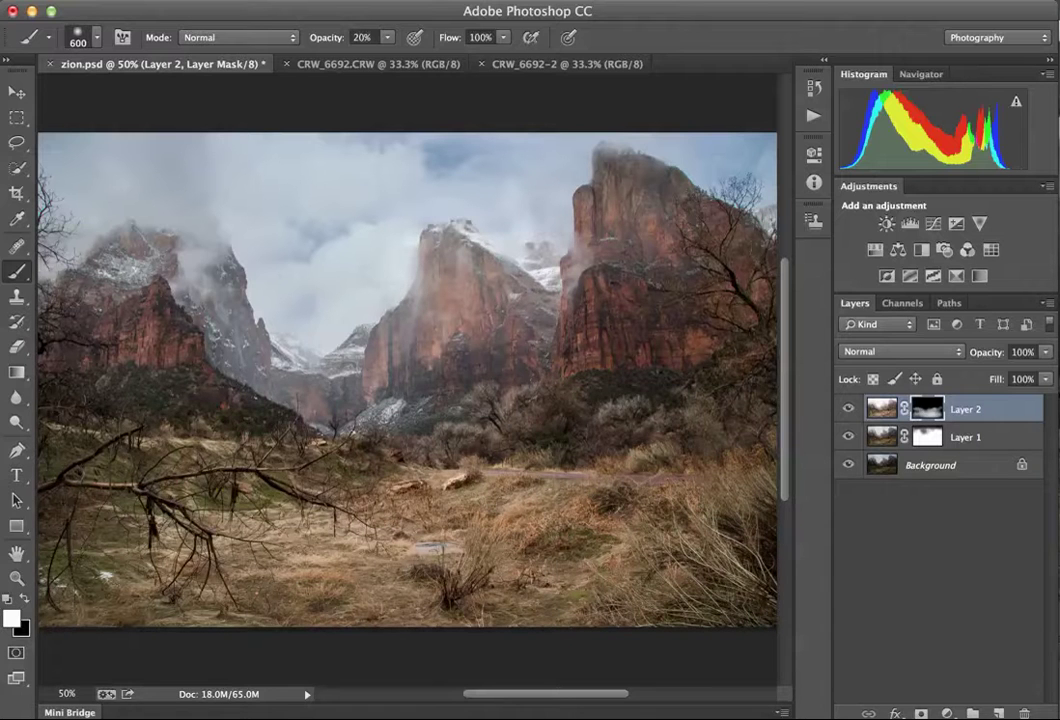
key("bracketleft")
key("bracketleft")
key("bracketleft")
key("bracketleft")
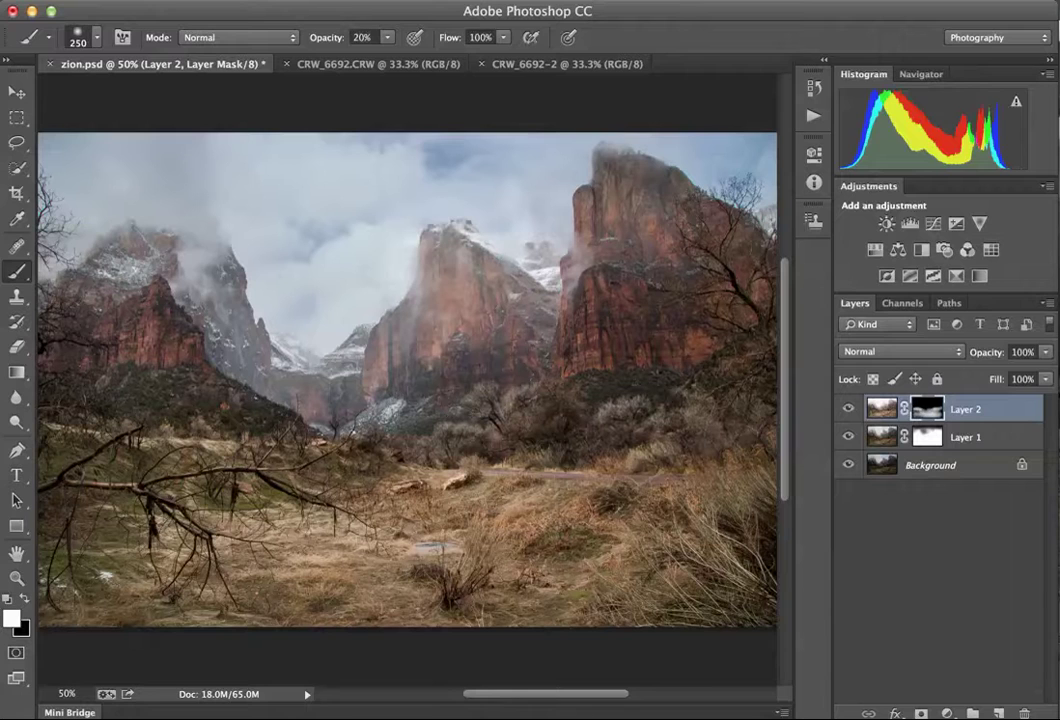
View the image full screen, scroll across it, then return to Standard Screen Mode.
key("f")
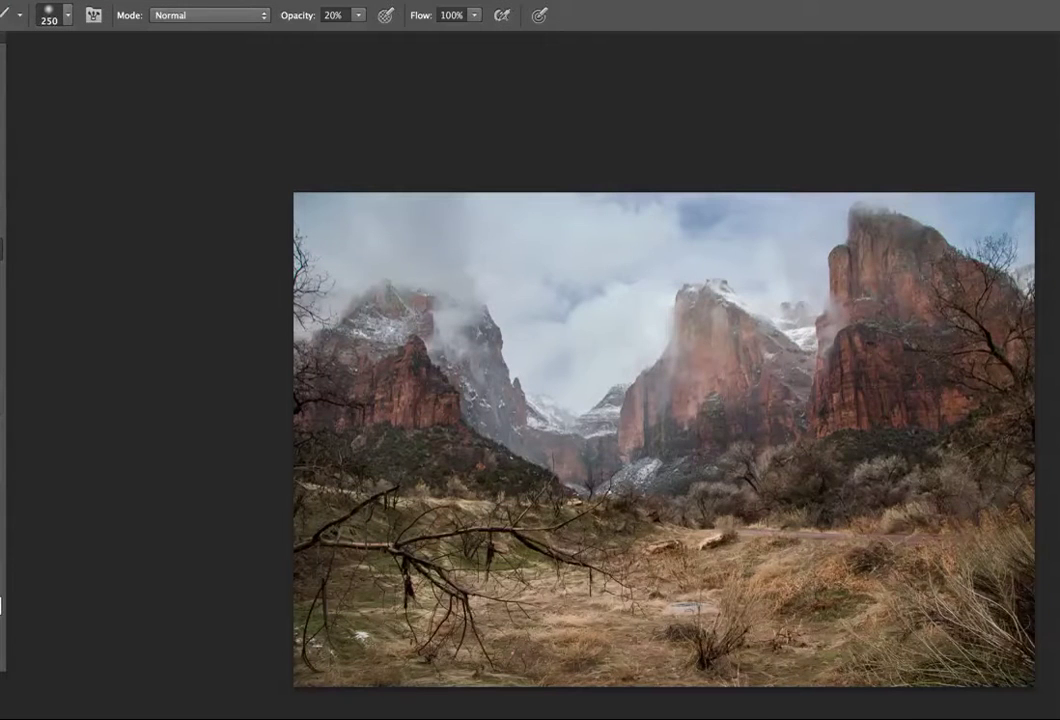
scroll(620, 440, "right", 2)
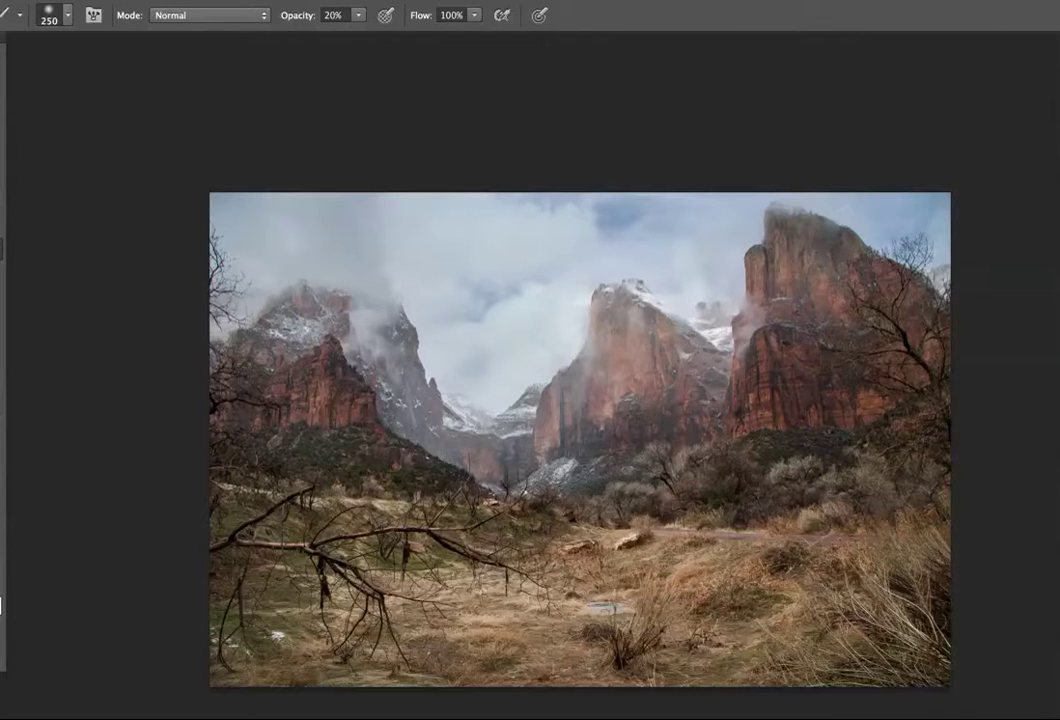
key("f")
key("f")
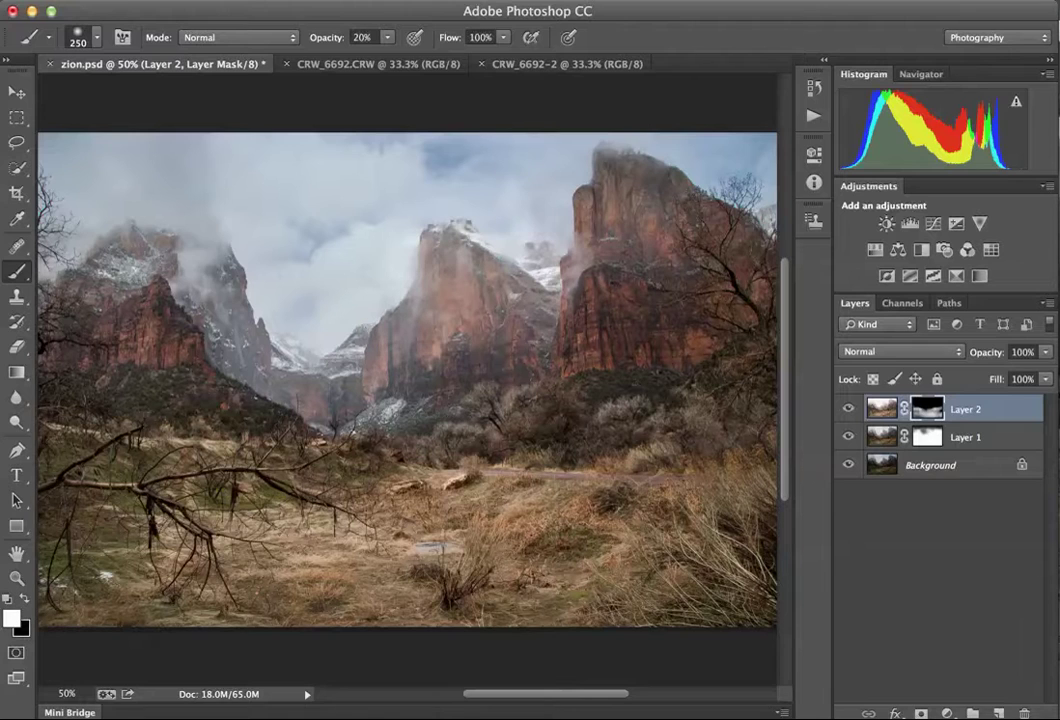
Open CRW_6692.CRW from Bridge in Camera Raw and reset it to Camera Raw Defaults.
key("super+alt+o")
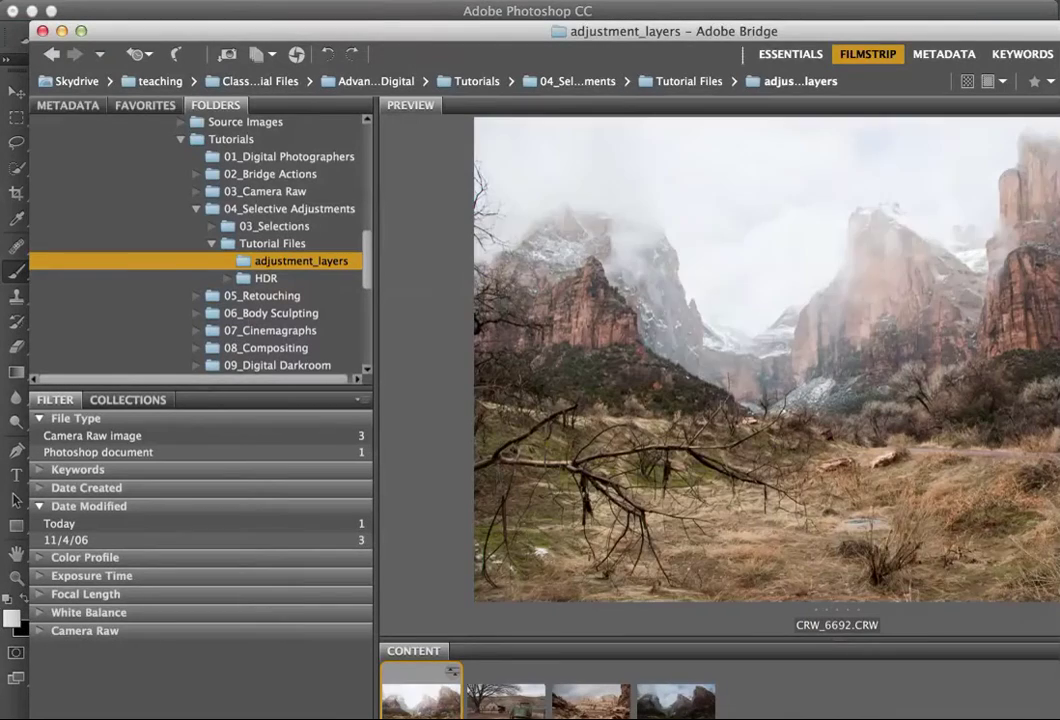
double_click(428, 690)
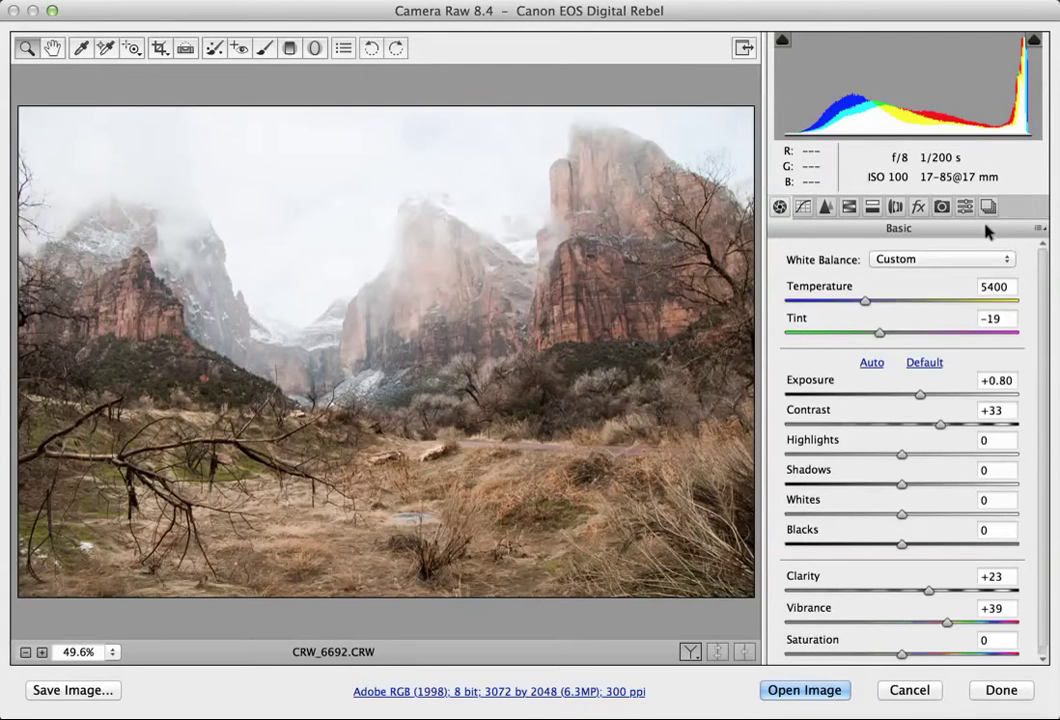
left_click(1040, 232)
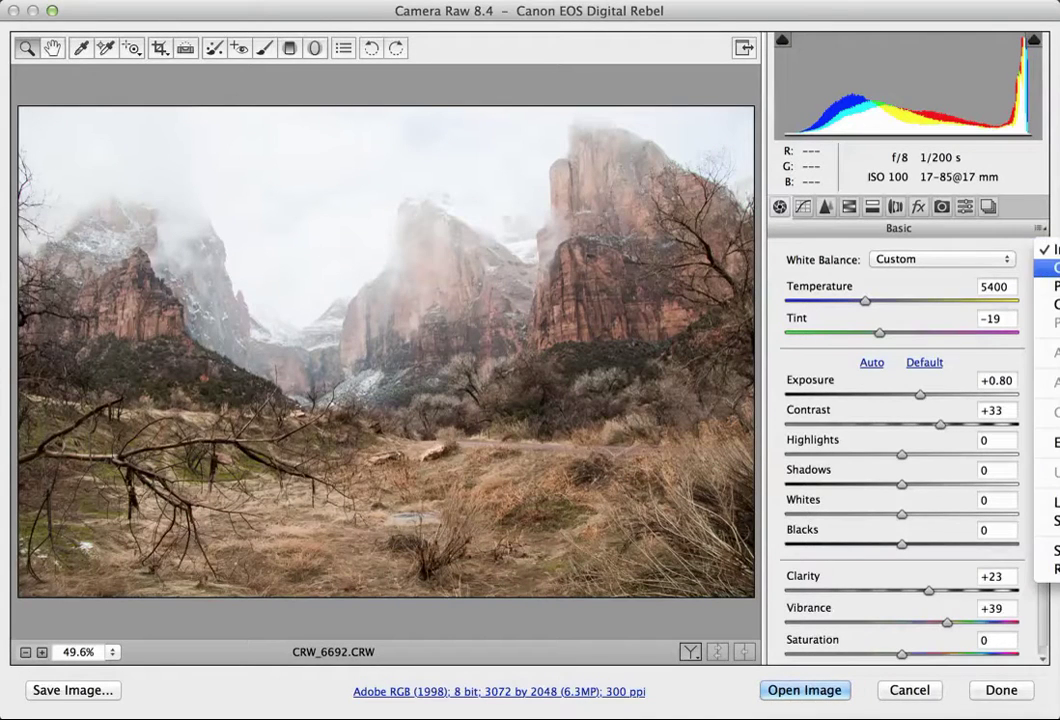
left_click(1042, 268)
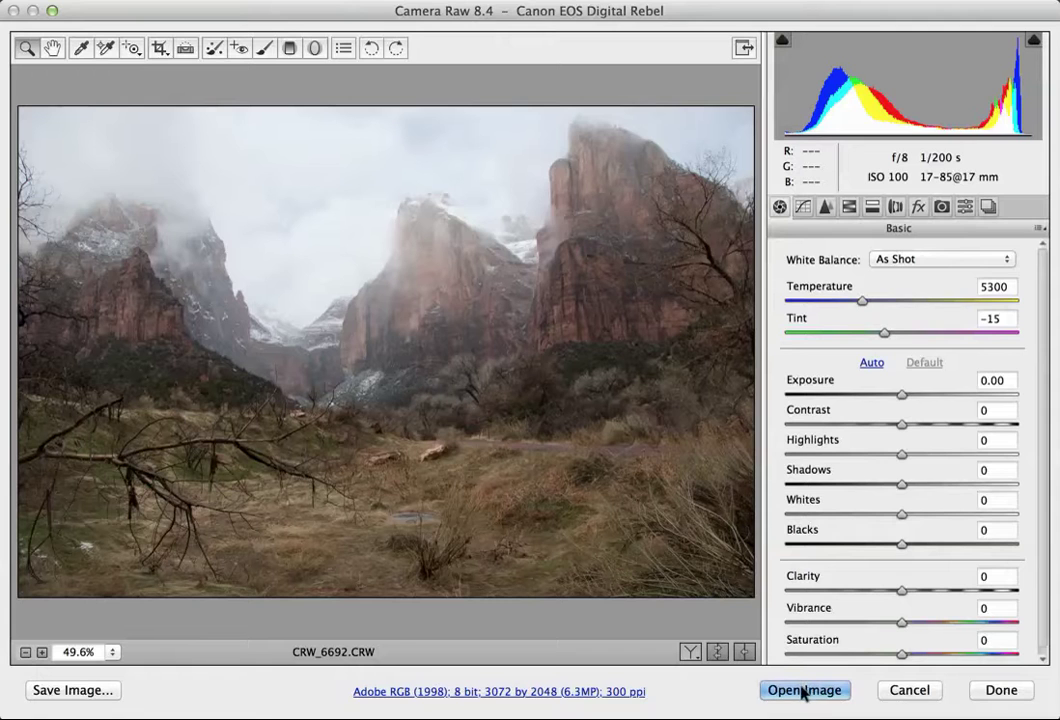
Open the default version as a new document, copy the whole image, and return to zion.psd.
left_click(805, 690)
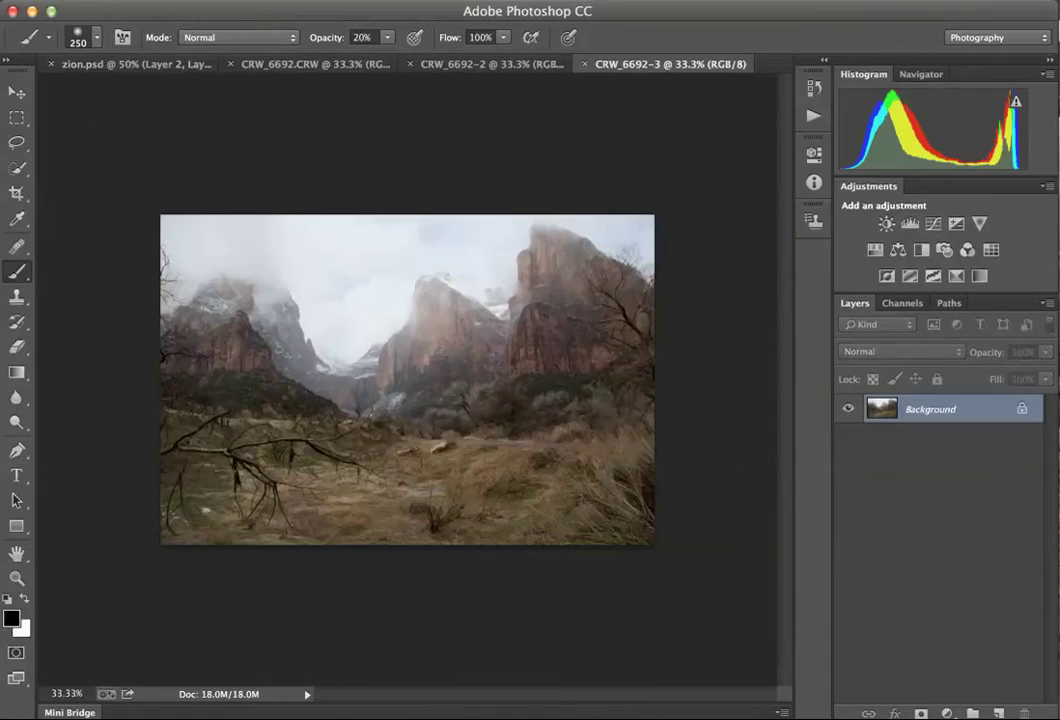
key("super+a")
left_click(125, 66)
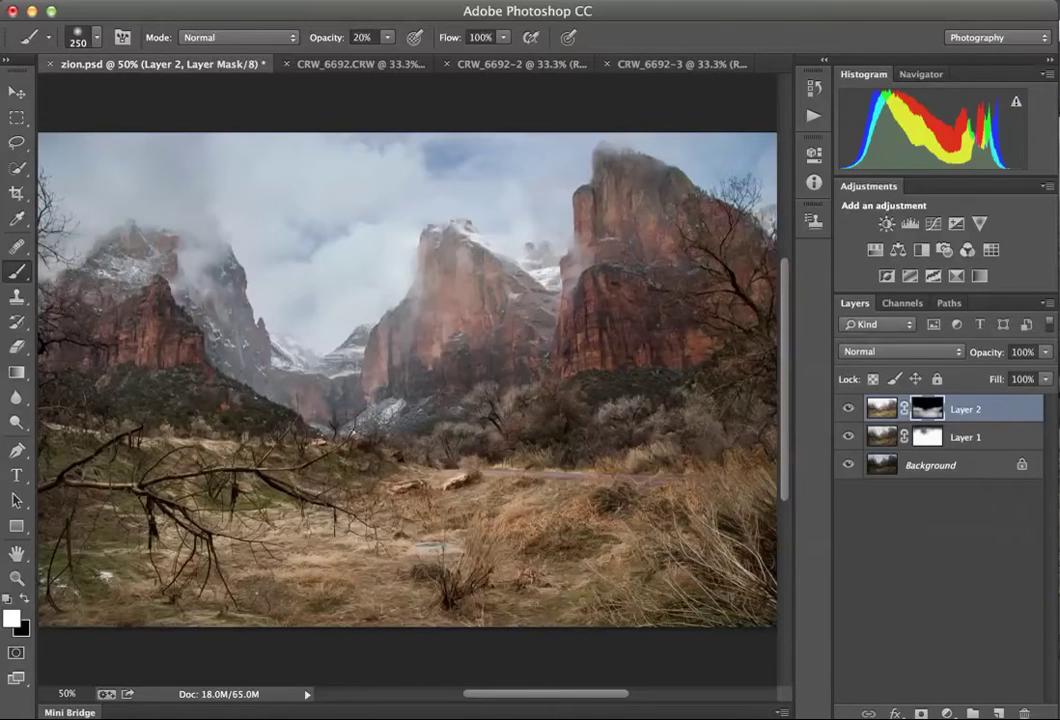
Paste the default CRW_6692 image as Layer 3, compare it with the blend, and leave it hidden.
key("super+v")
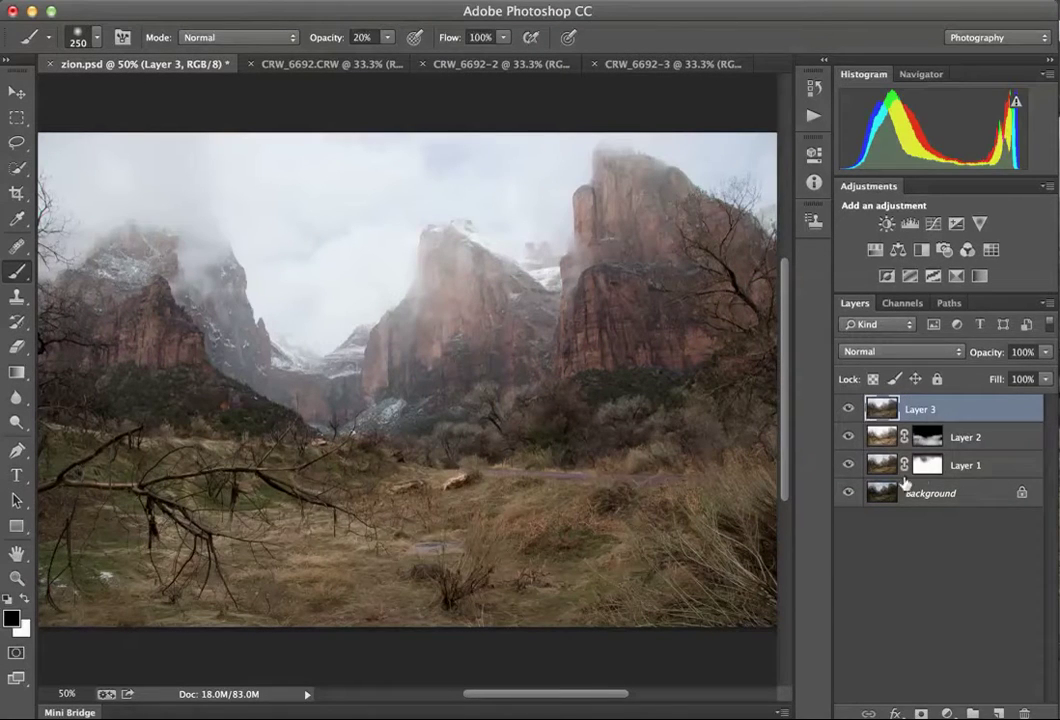
left_click(848, 411)
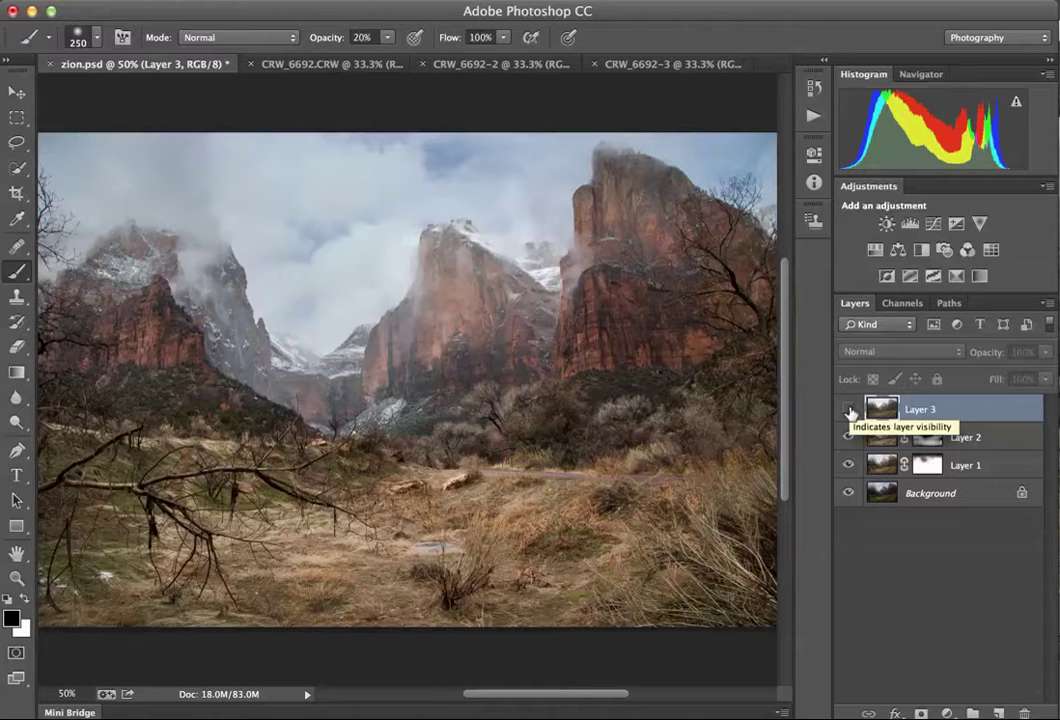
left_click(848, 411)
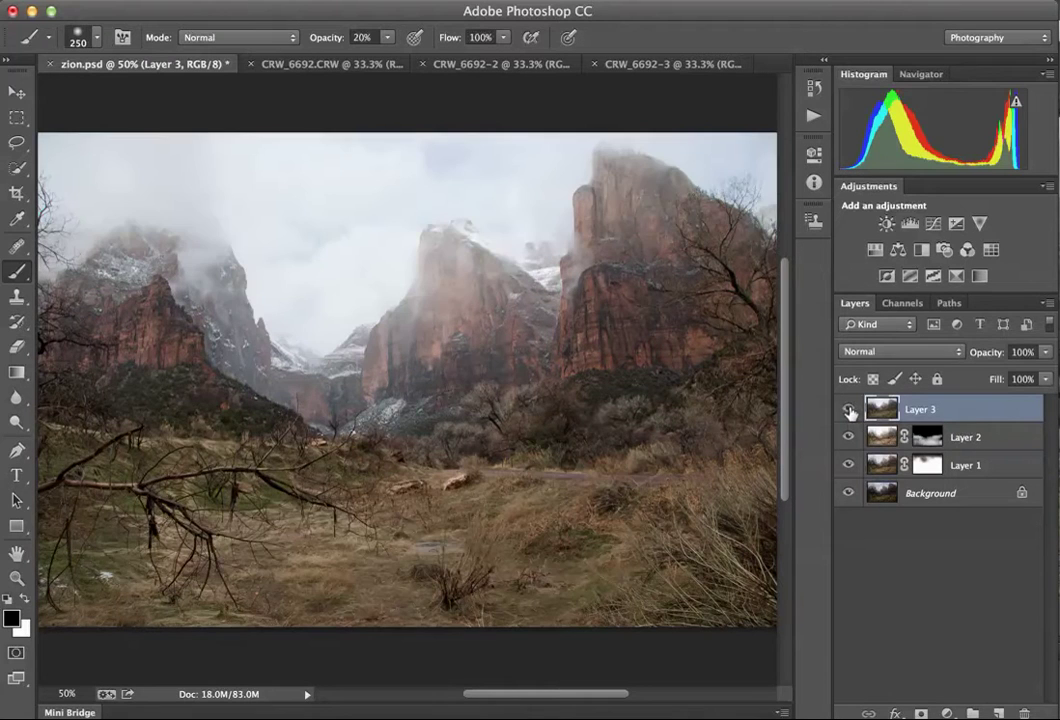
left_click(848, 411)
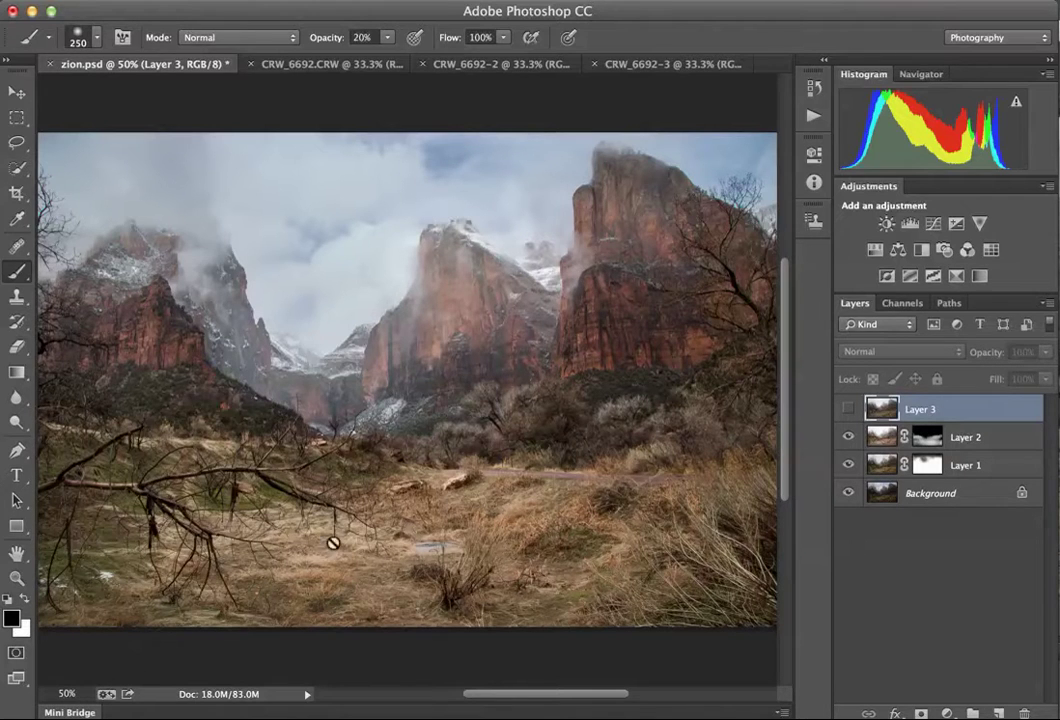
left_click(848, 410)
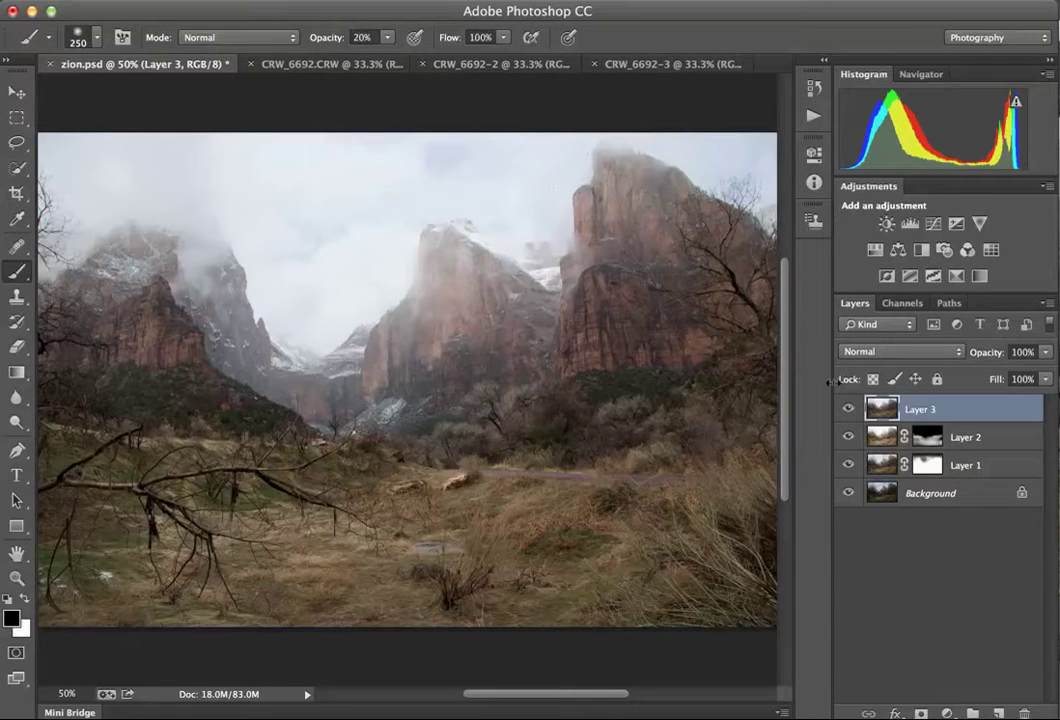
left_click(848, 410)
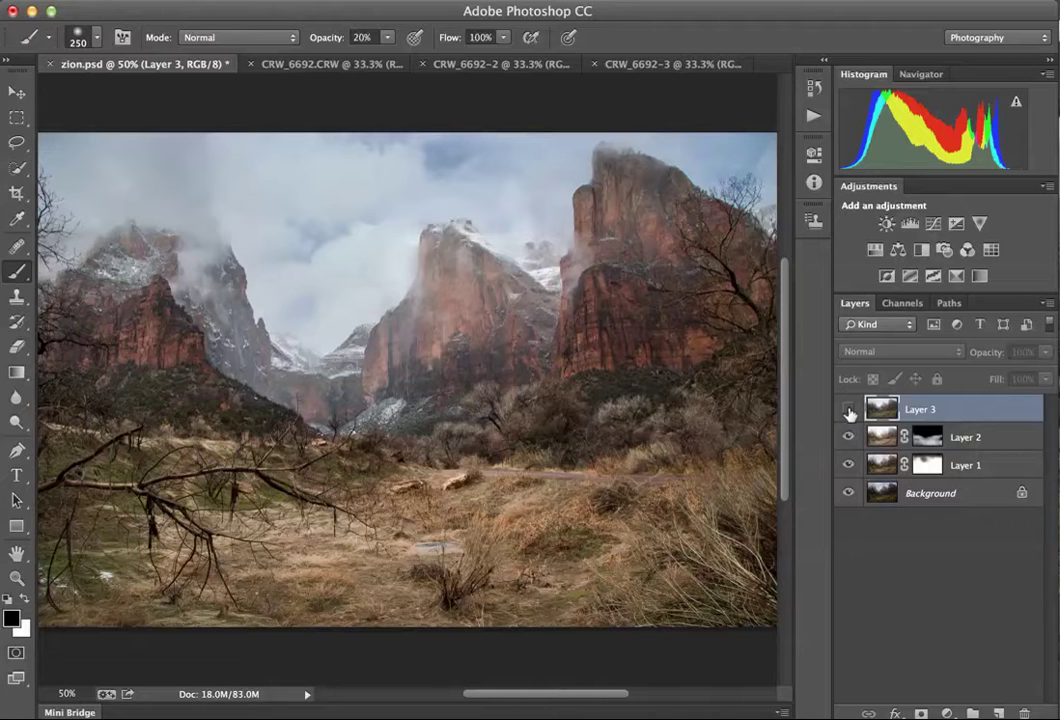
left_click(848, 411)
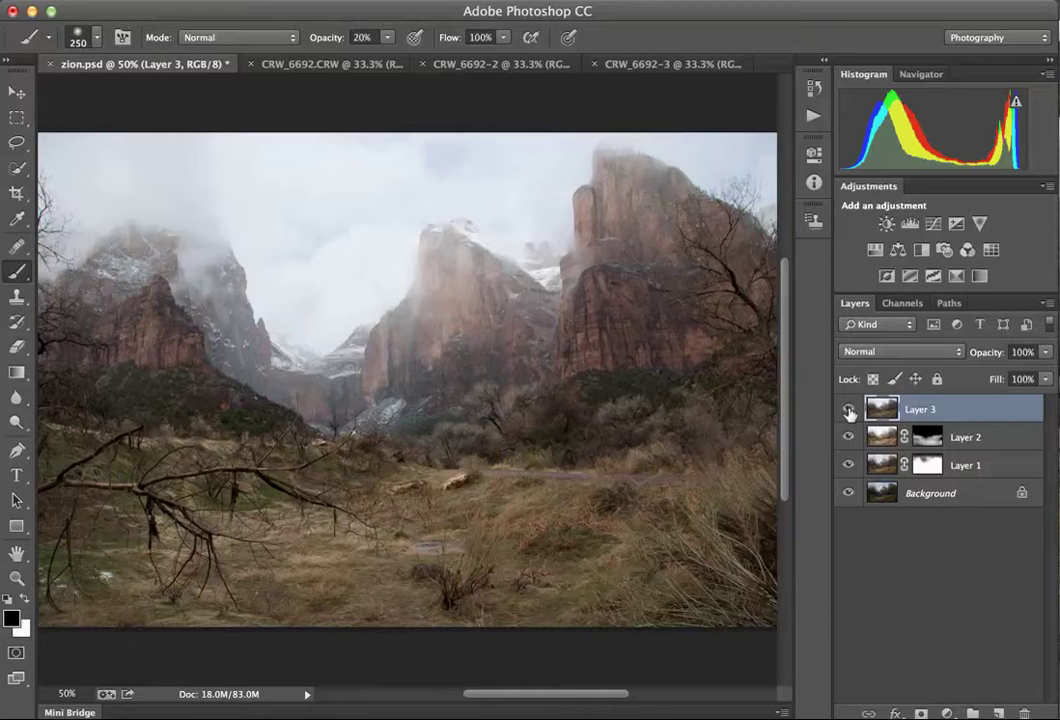
left_click(848, 410)
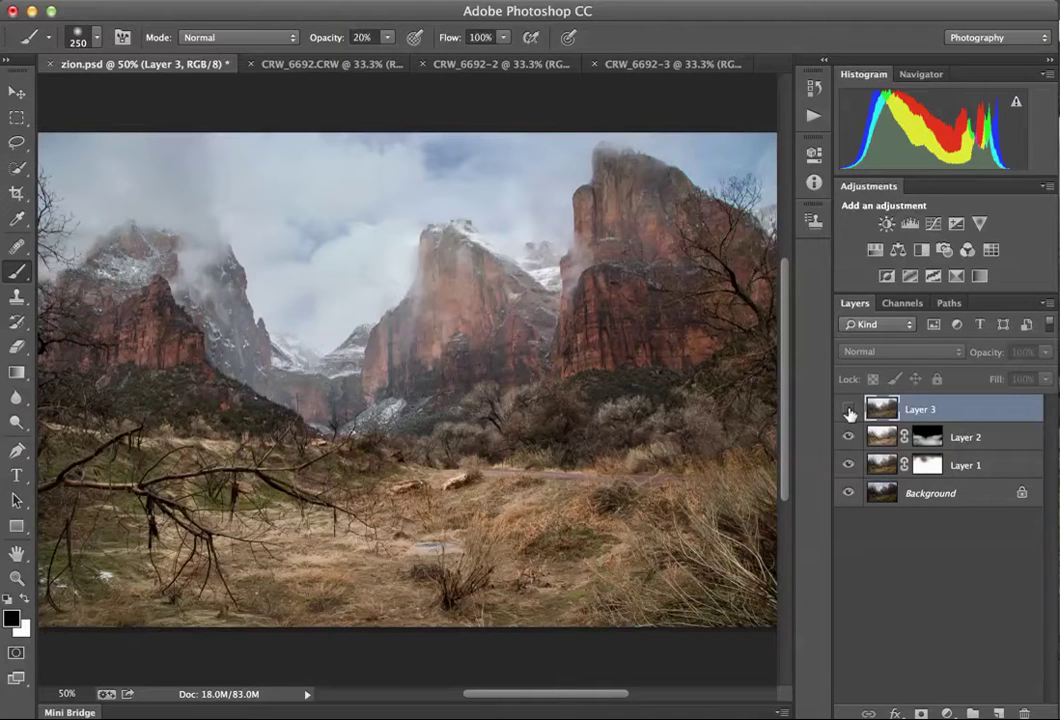